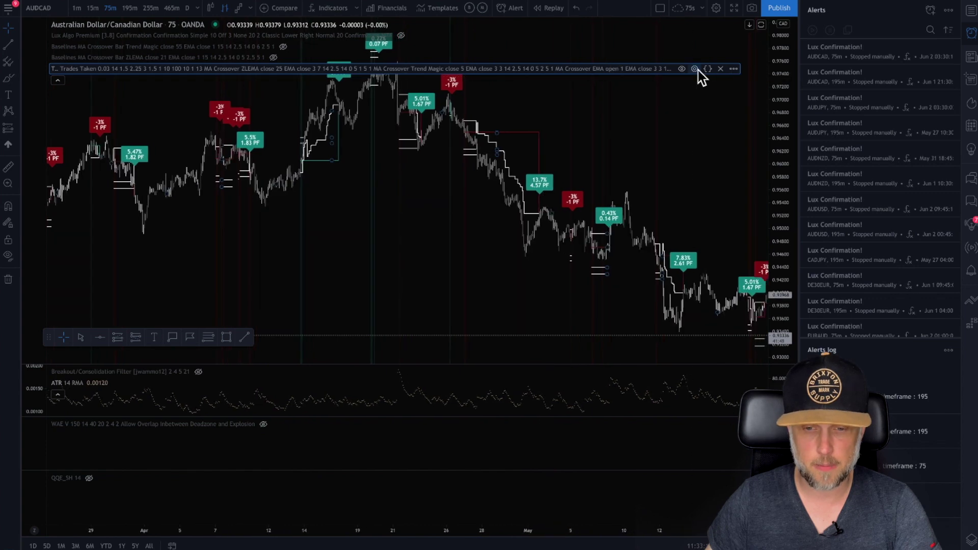
pyautogui.hscroll(5, 698, 129)
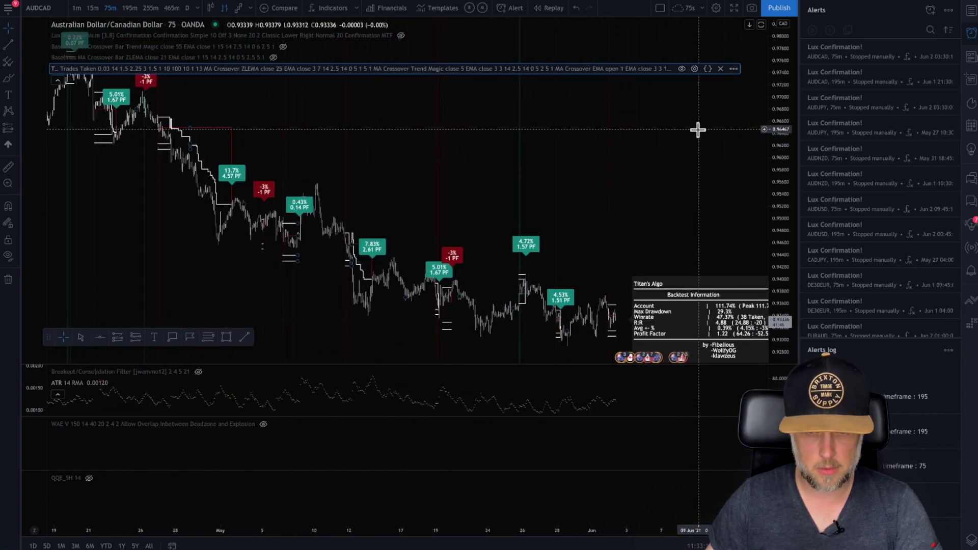
# Step: Show the Titan XIV settings (trade risk 0.03, ATR length 14) at the chart's left edge
pyautogui.click(695, 69)
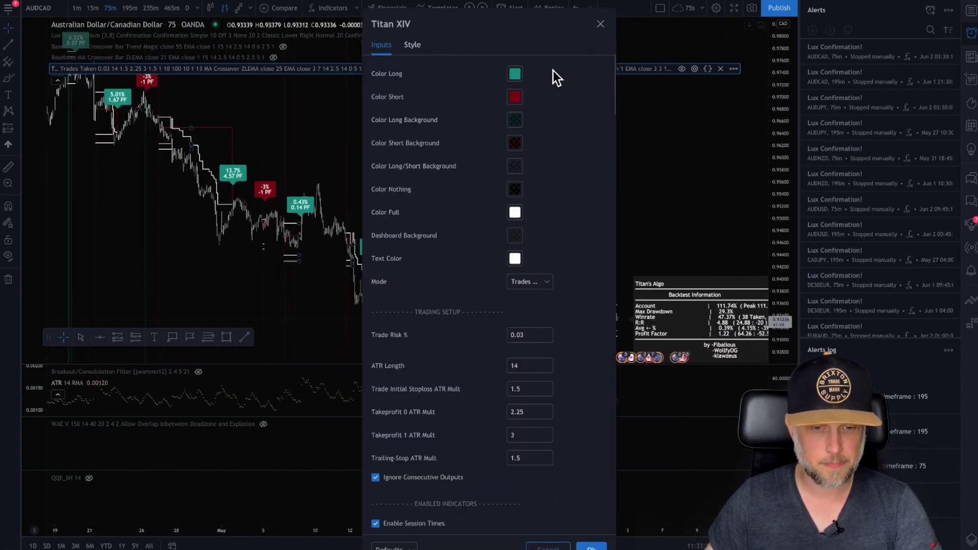
pyautogui.moveTo(497, 31); pyautogui.dragTo(157, 21)
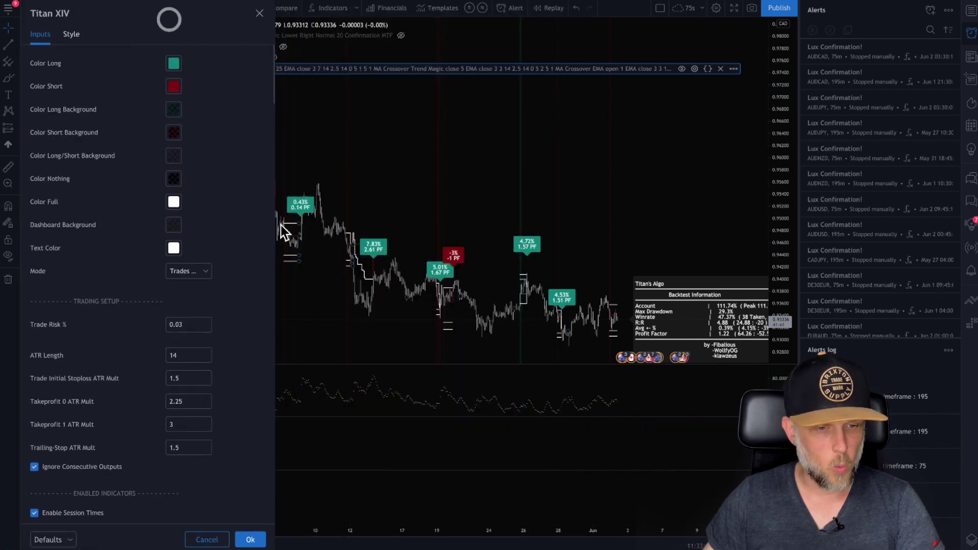
pyautogui.scroll(-5, 500, 227)
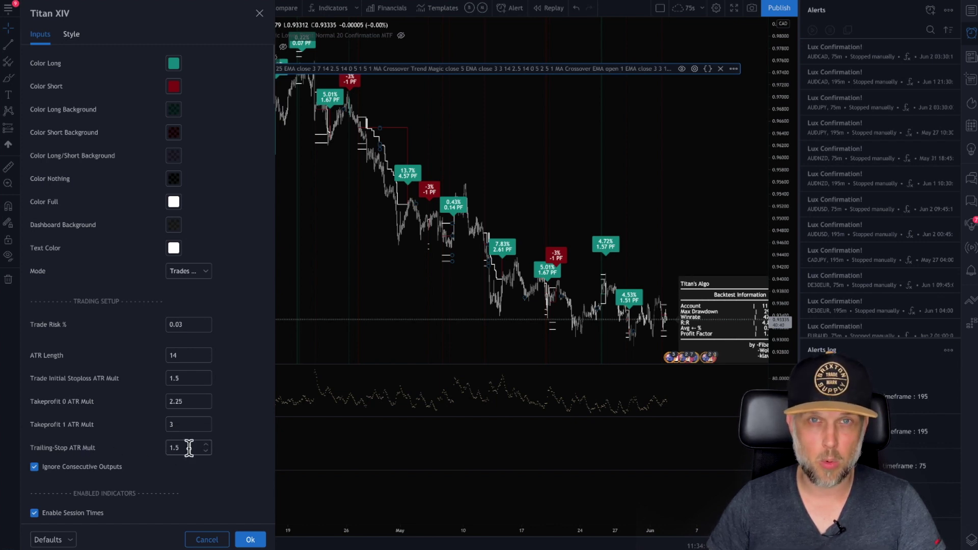
pyautogui.scroll(-3, 149, 425)
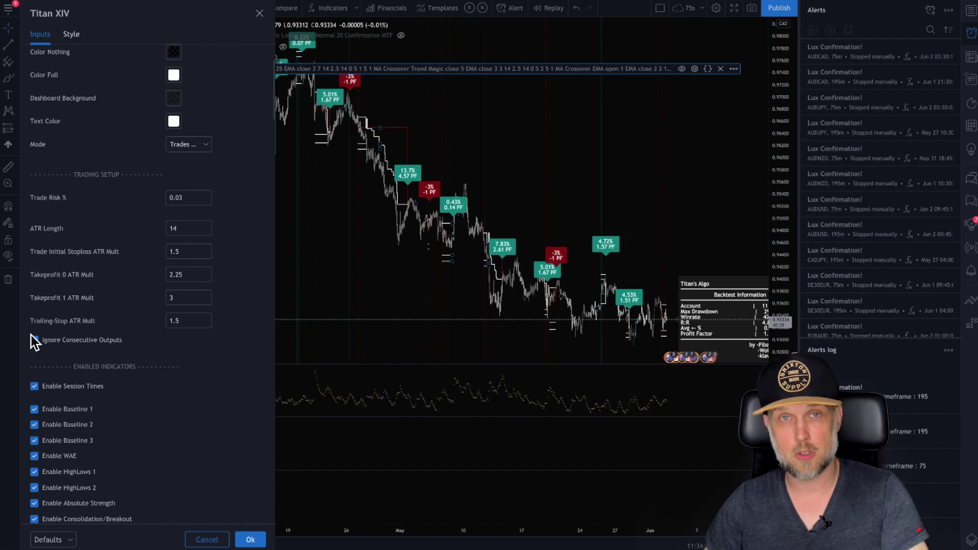
# Step: Enable Ignore Consecutive Outputs and review the backtest setup from 2021-01-01 to 2021-07-06
pyautogui.click(33, 339)
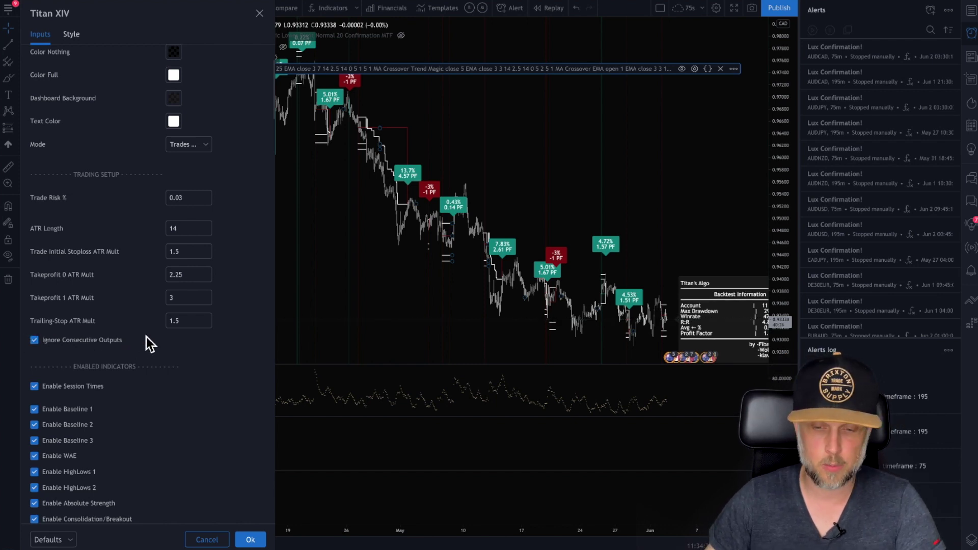
pyautogui.scroll(-1, 146, 337)
pyautogui.hscroll(5, 451, 273)
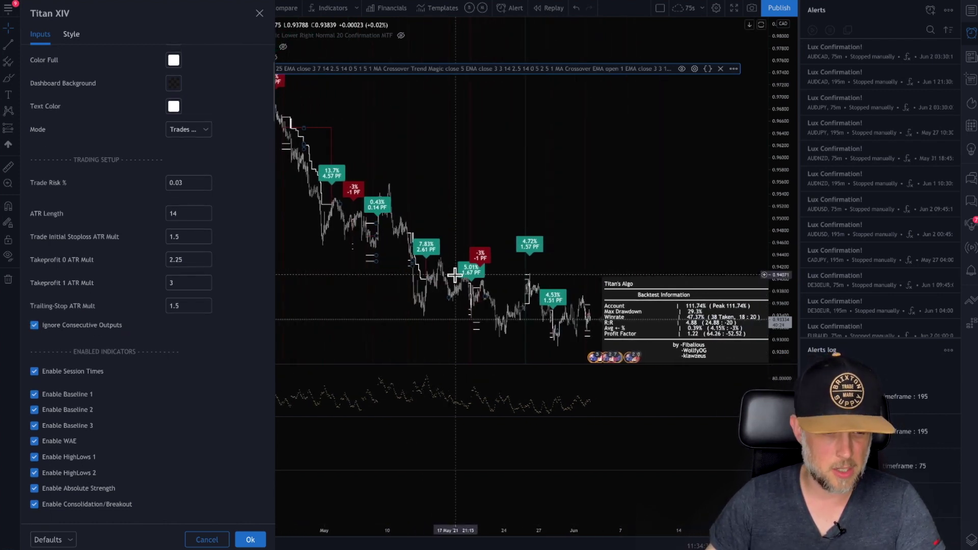
pyautogui.scroll(-6, 82, 354)
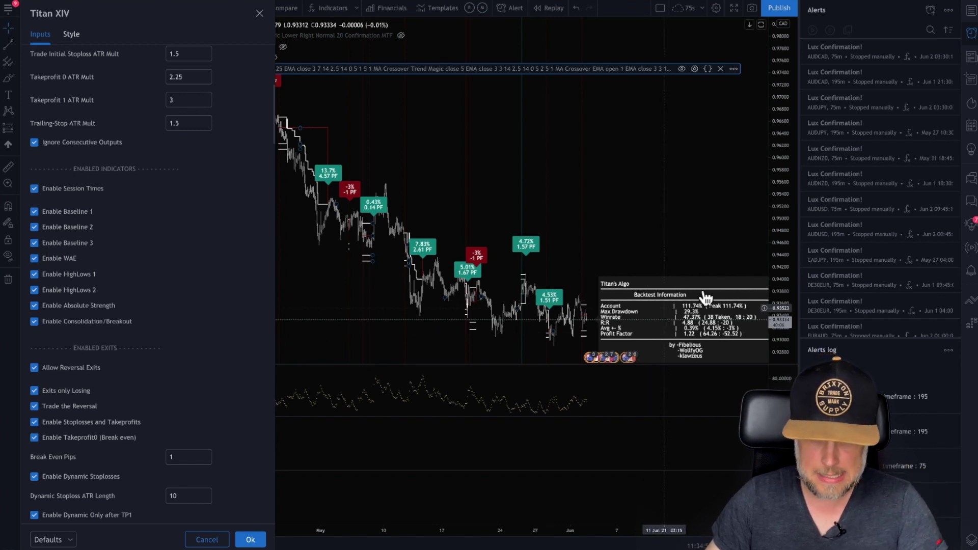
pyautogui.moveTo(646, 315); pyautogui.dragTo(566, 352)
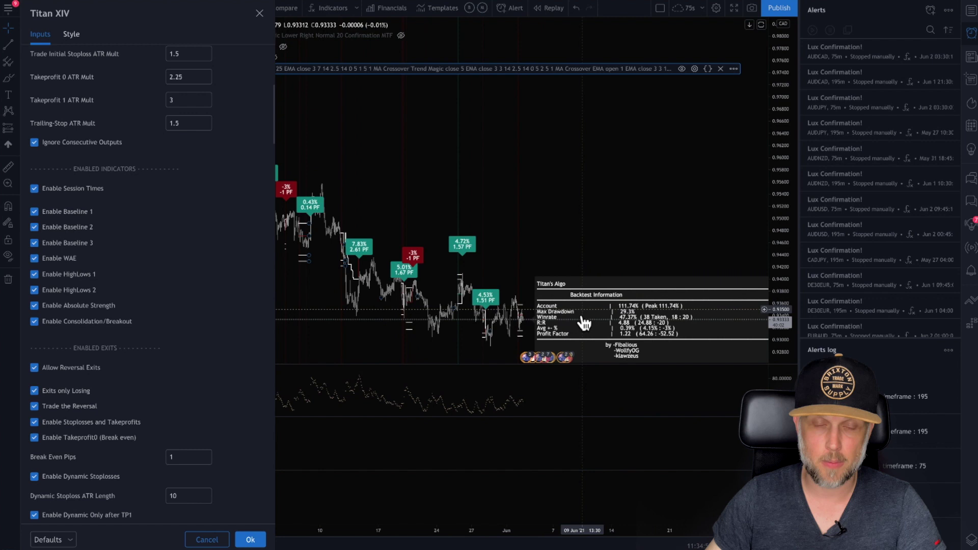
pyautogui.scroll(-7, 136, 313)
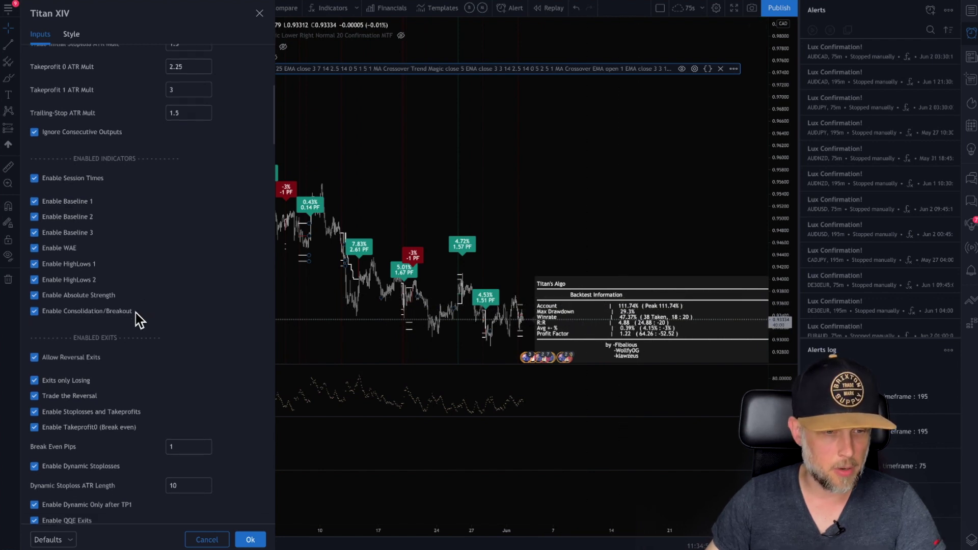
pyautogui.scroll(-1, 136, 312)
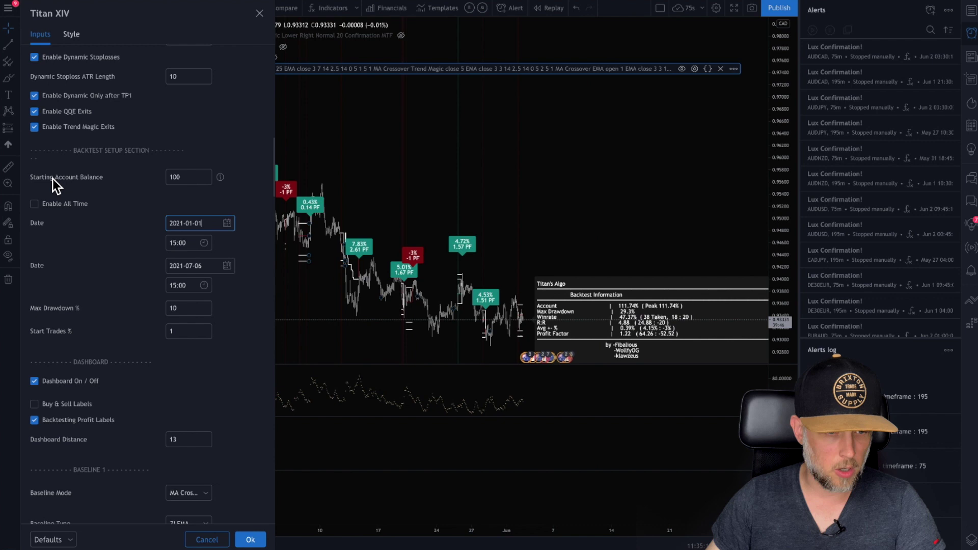
pyautogui.click(184, 177)
pyautogui.moveTo(219, 179)
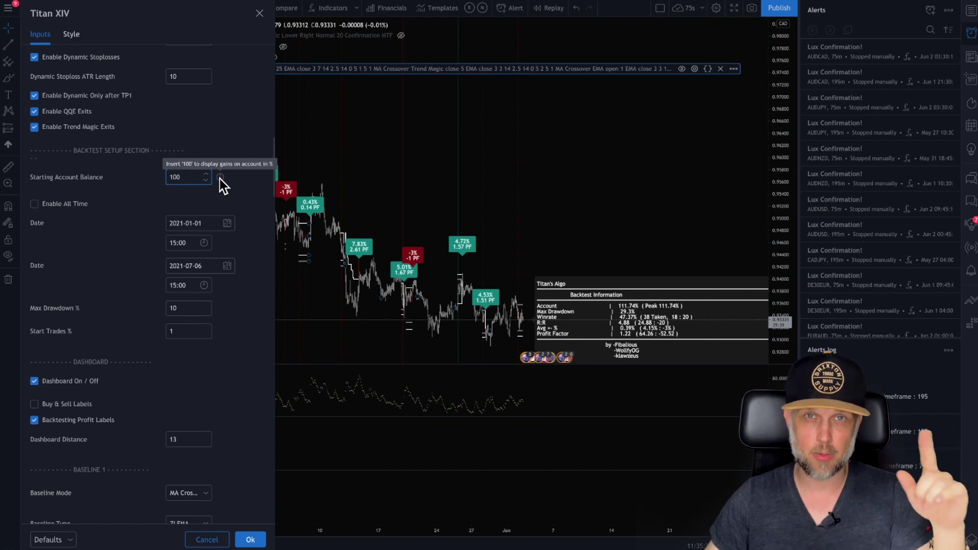
pyautogui.doubleClick(187, 177)
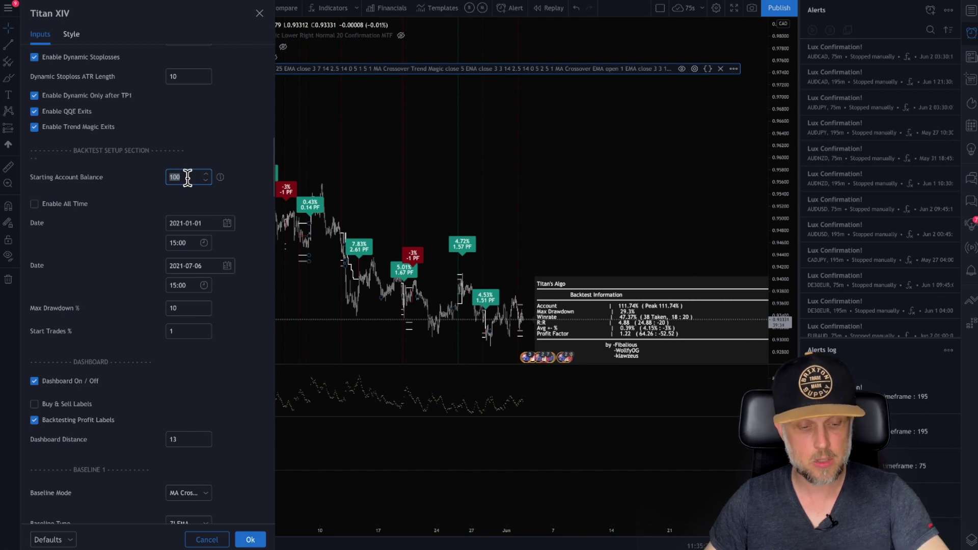
pyautogui.write('20 00')
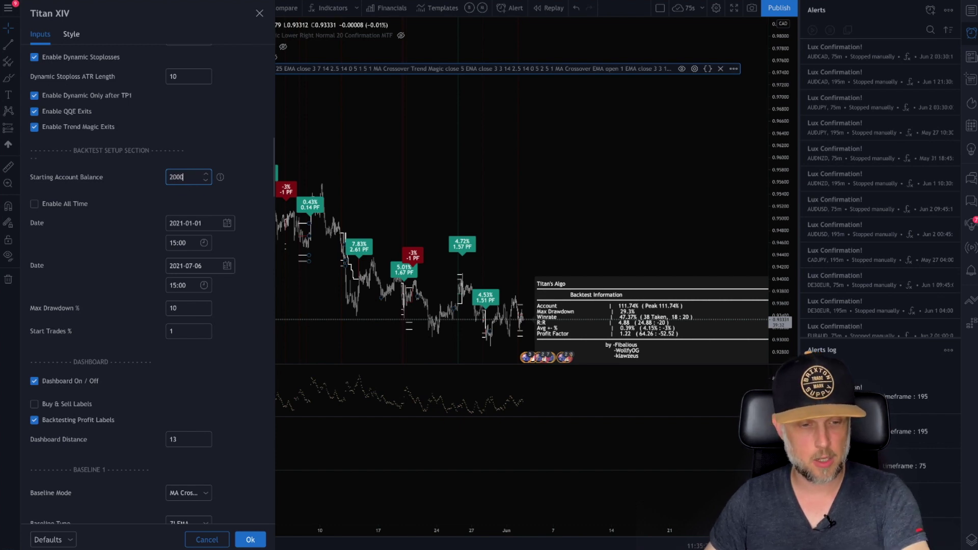
pyautogui.write('0')
pyautogui.press('Tab')
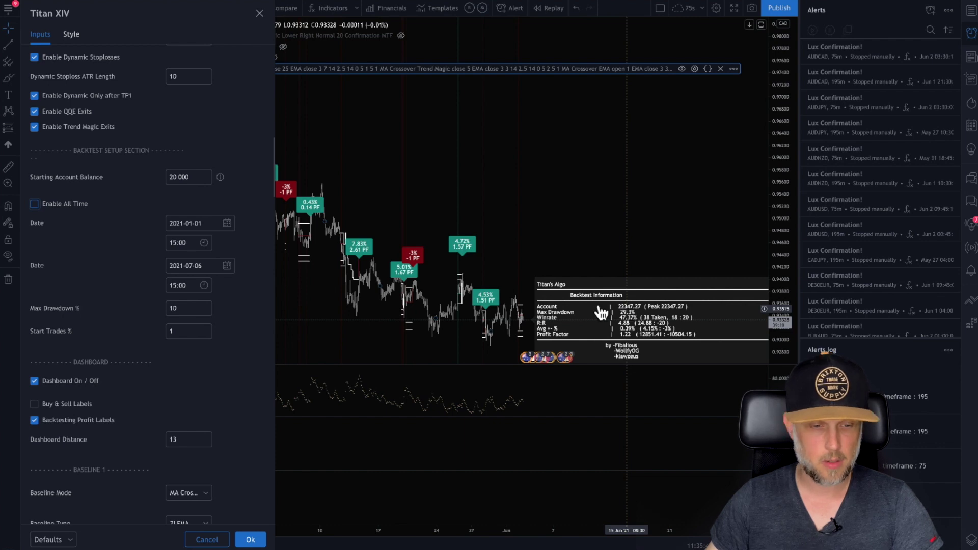
pyautogui.click(184, 178)
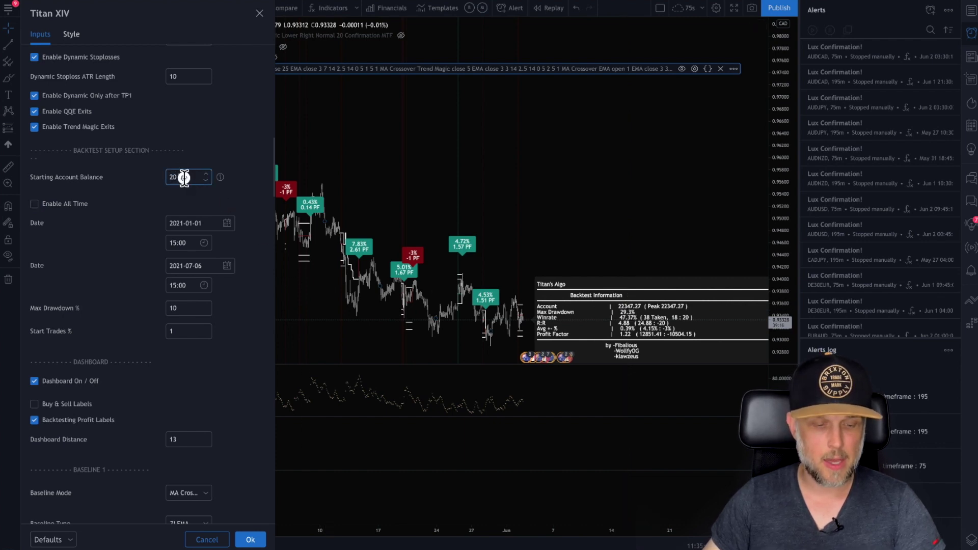
pyautogui.doubleClick(184, 178)
pyautogui.write('100')
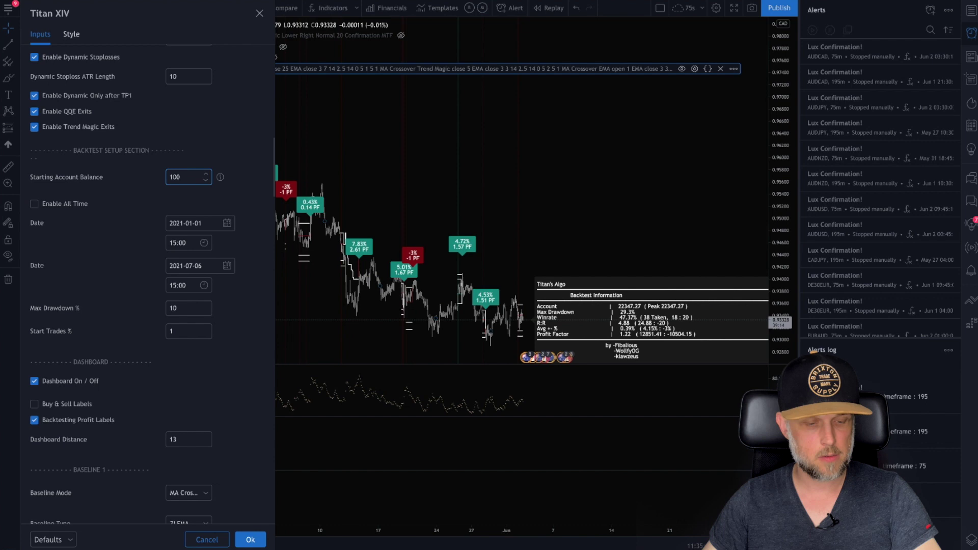
pyautogui.press('Tab')
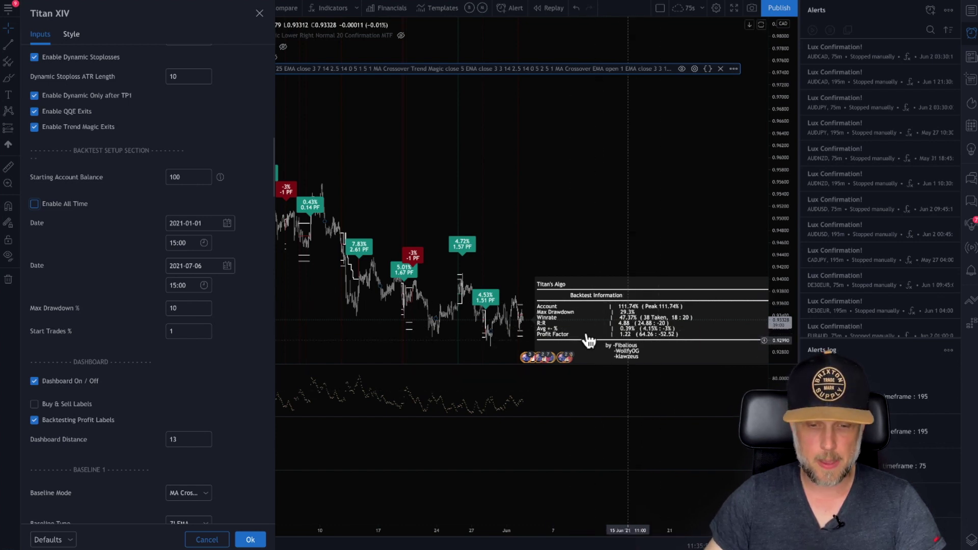
pyautogui.hscroll(-2, 589, 335)
pyautogui.hscroll(-5, 589, 336)
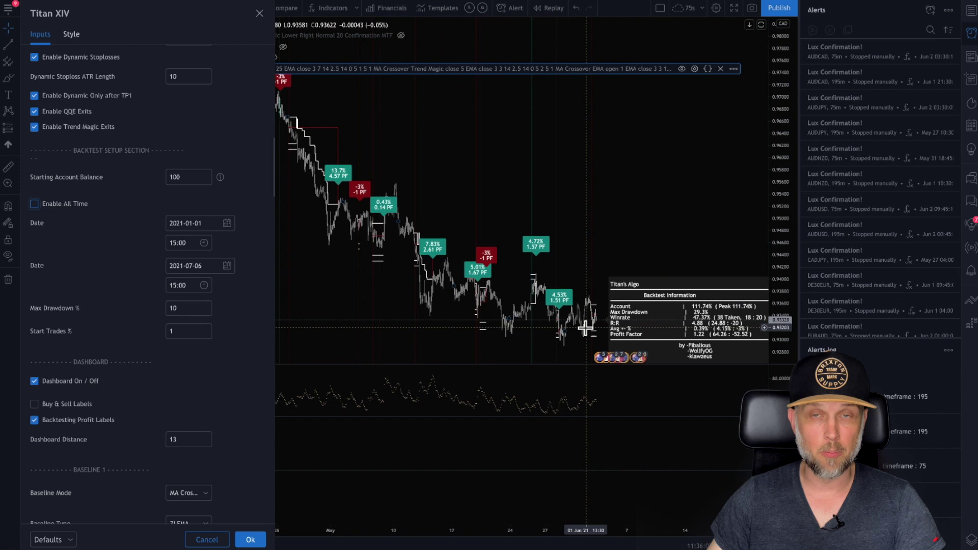
pyautogui.scroll(4, 123, 245)
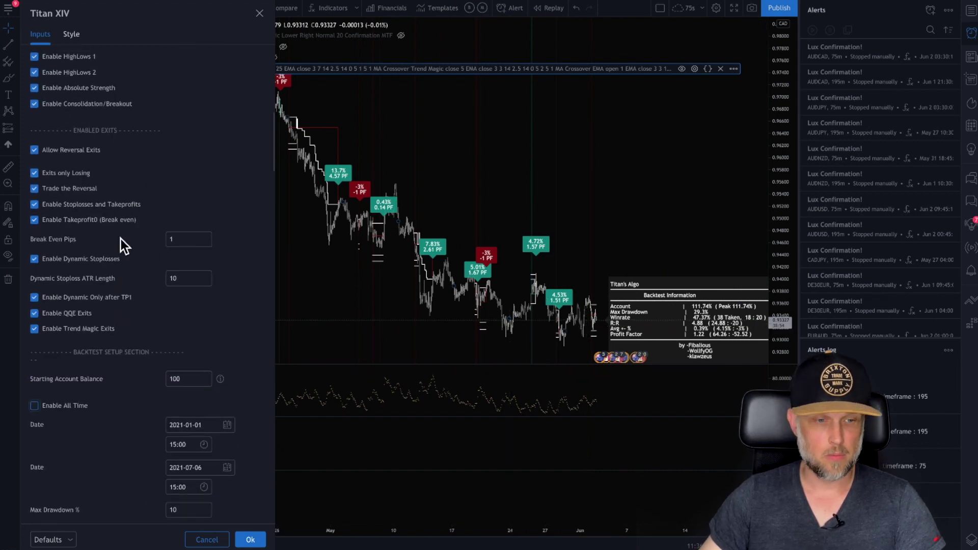
pyautogui.scroll(3, 102, 194)
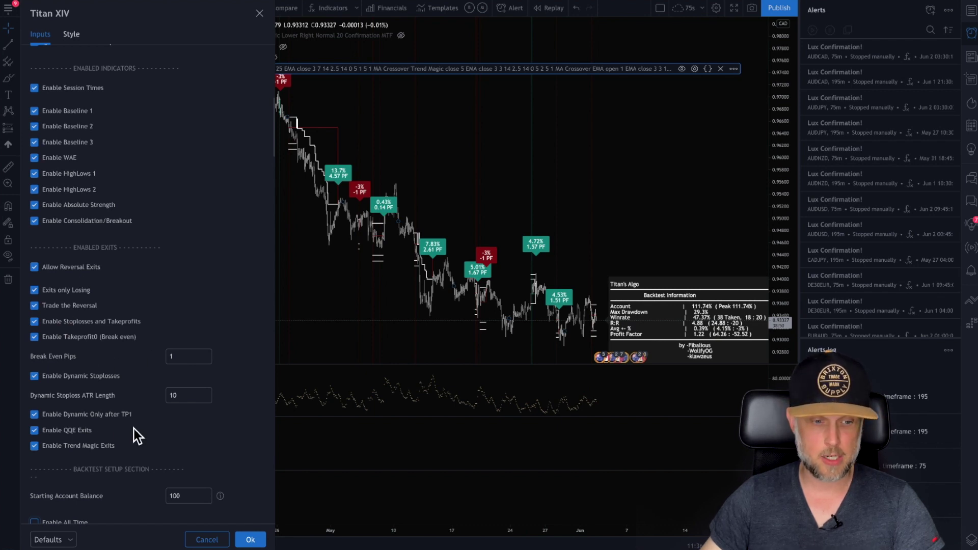
pyautogui.scroll(-8, 134, 429)
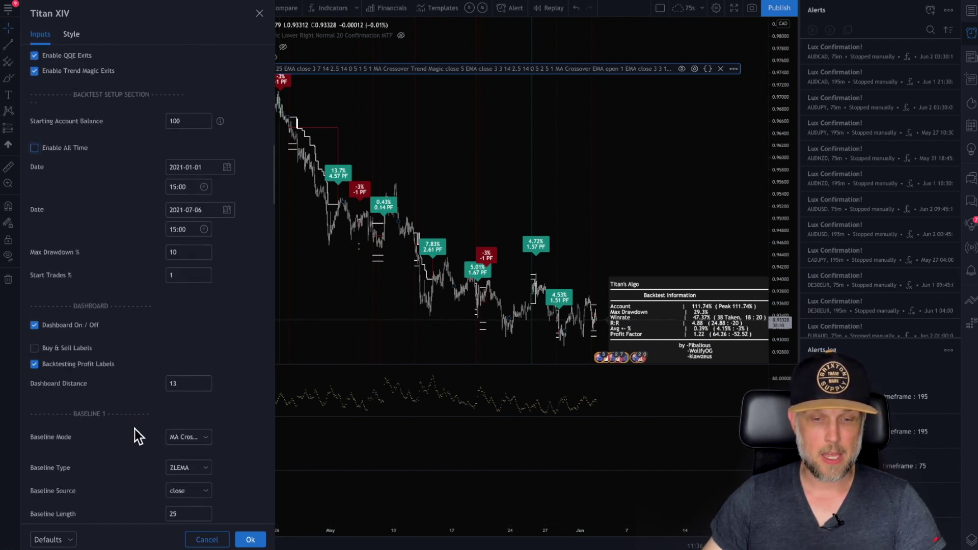
pyautogui.scroll(1, 134, 429)
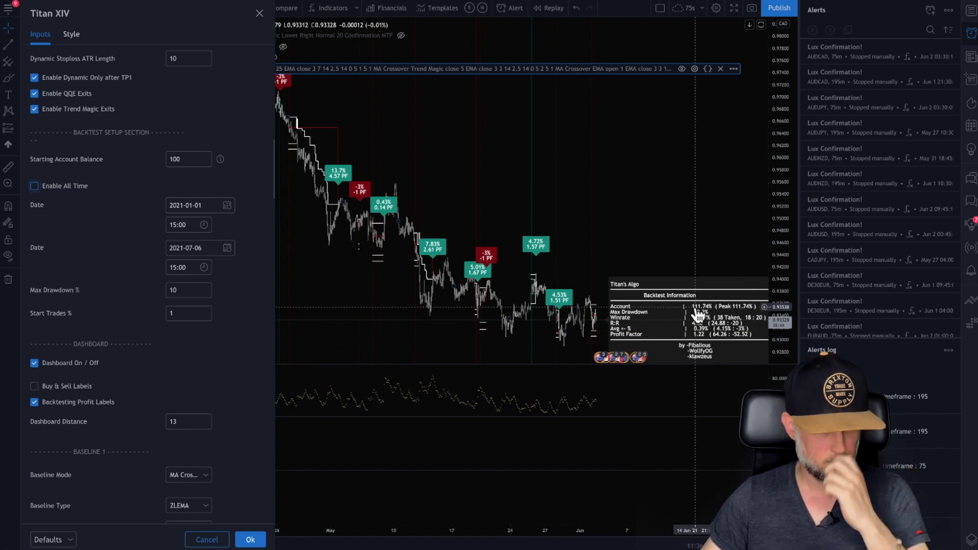
pyautogui.scroll(-7, 136, 398)
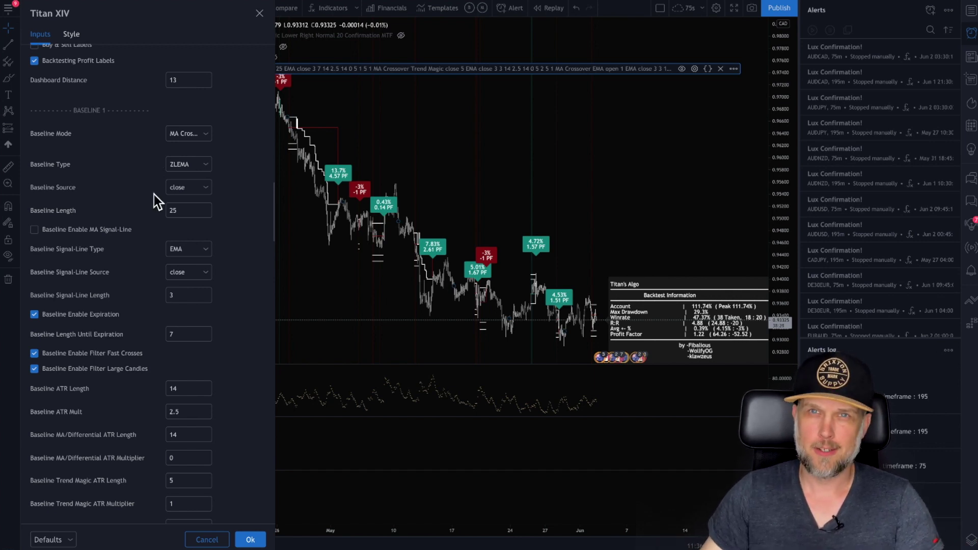
pyautogui.click(206, 164)
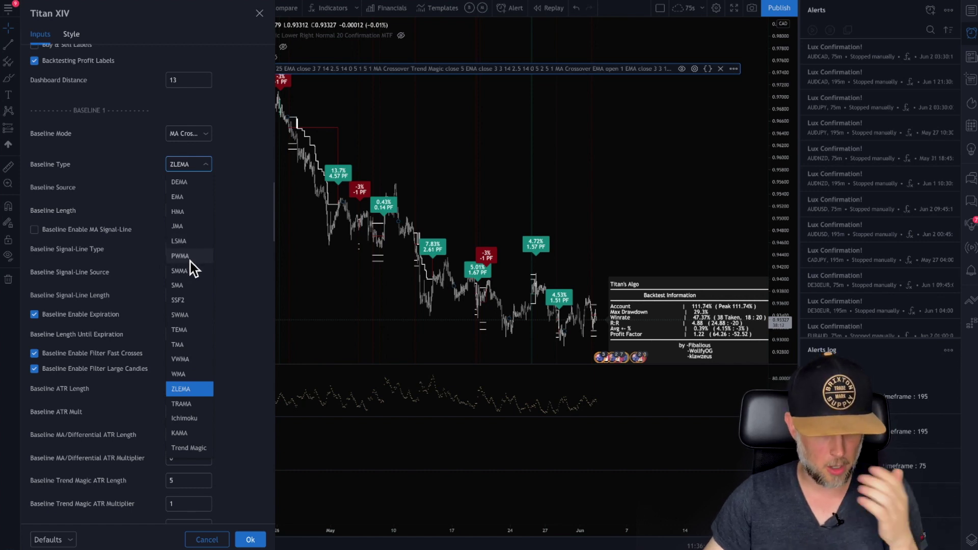
pyautogui.click(155, 187)
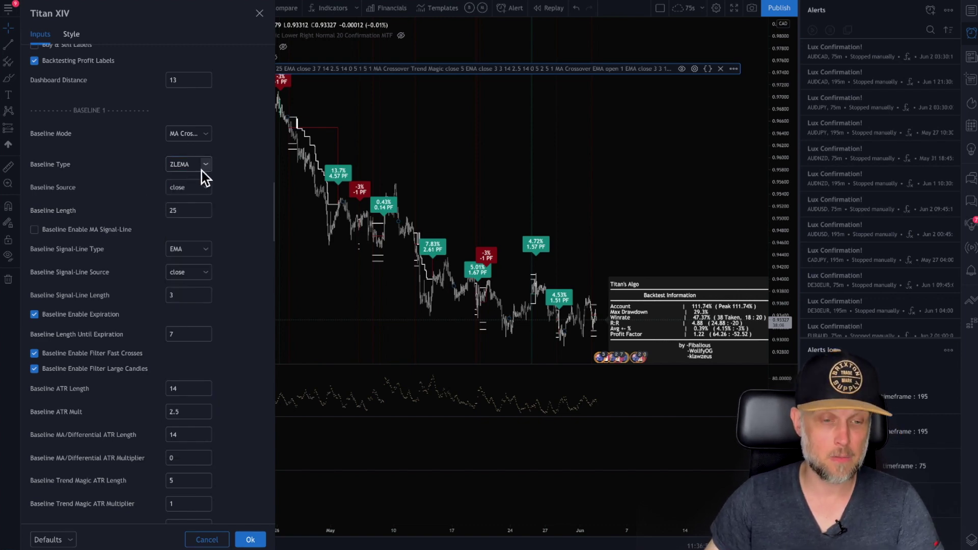
pyautogui.click(176, 210)
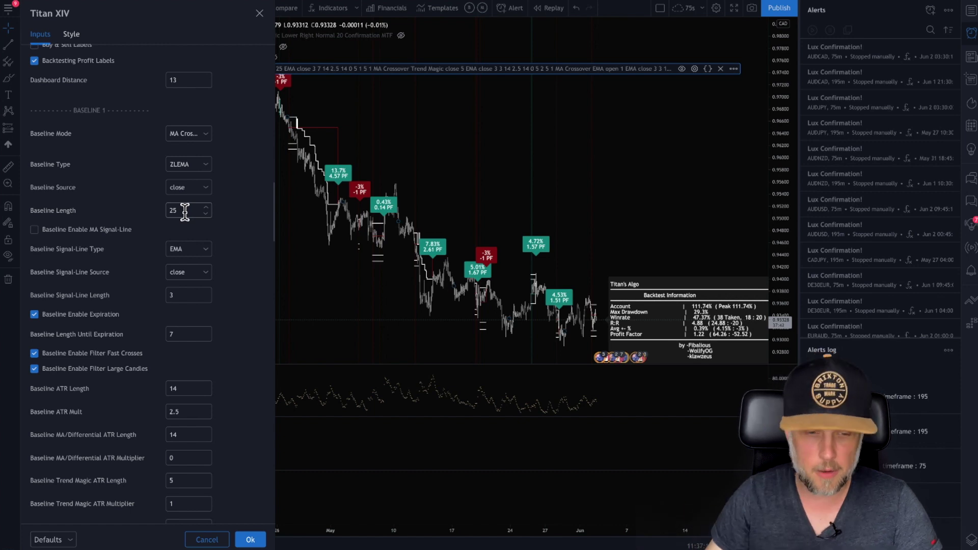
pyautogui.scroll(-3, 166, 227)
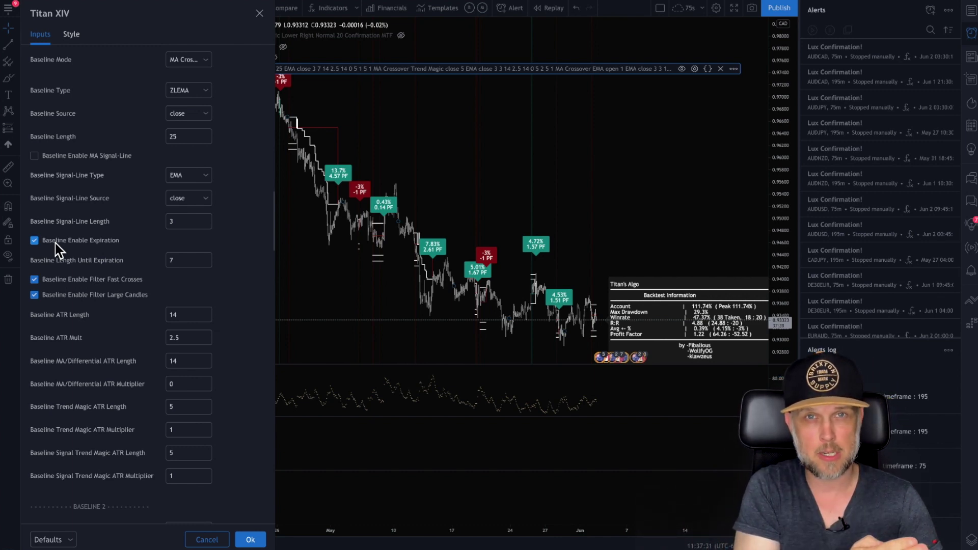
# Step: Compare baseline expiration off versus on, keeping it on with Length Until Expiration 4
pyautogui.doubleClick(181, 260)
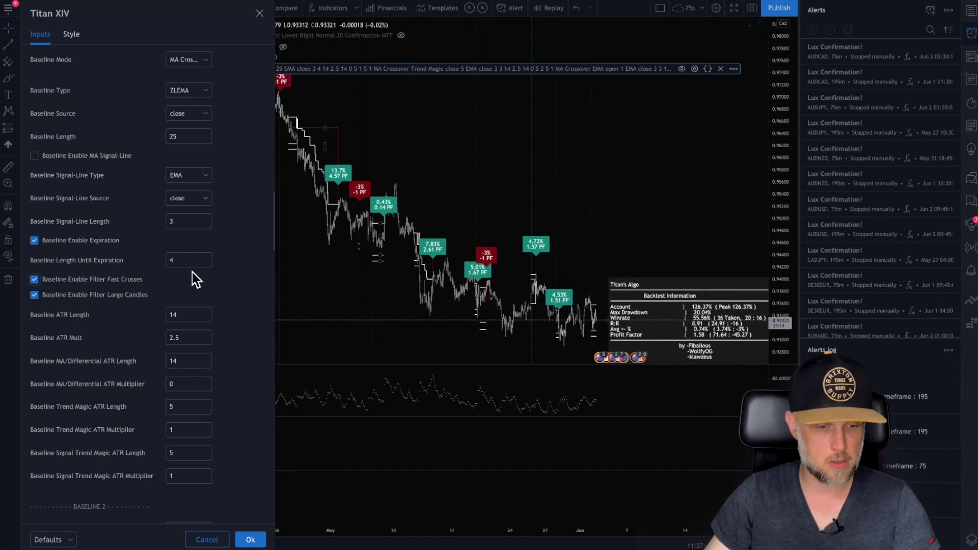
pyautogui.click(179, 260)
pyautogui.write('7')
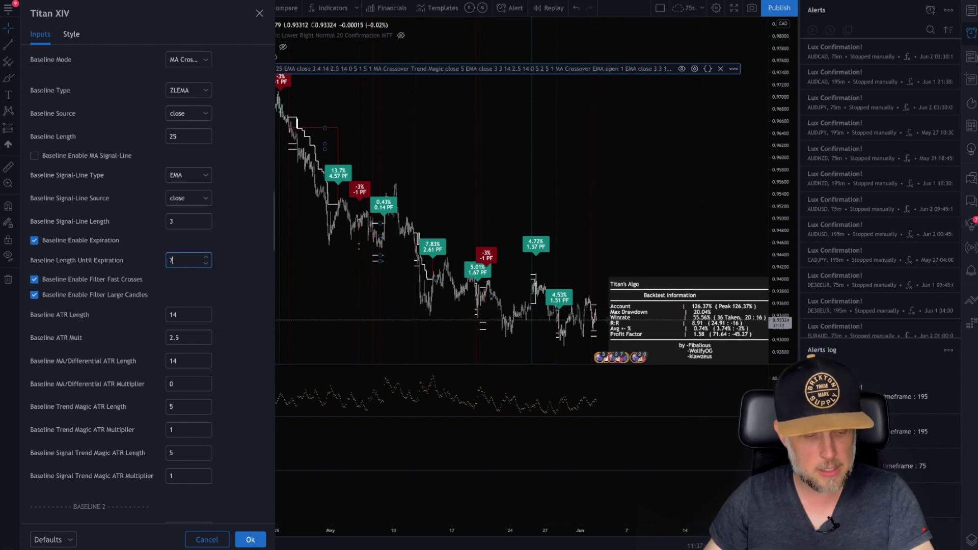
pyautogui.press('Tab')
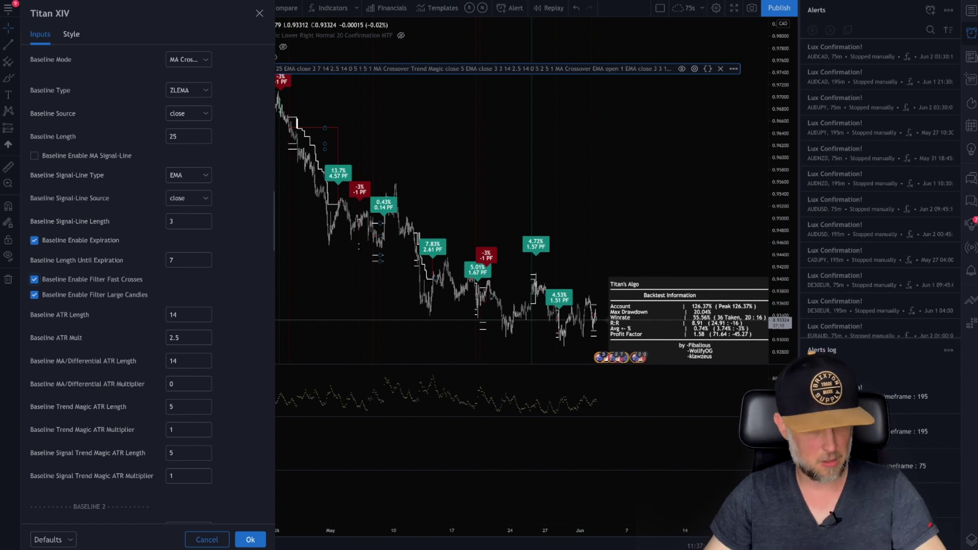
pyautogui.click(35, 241)
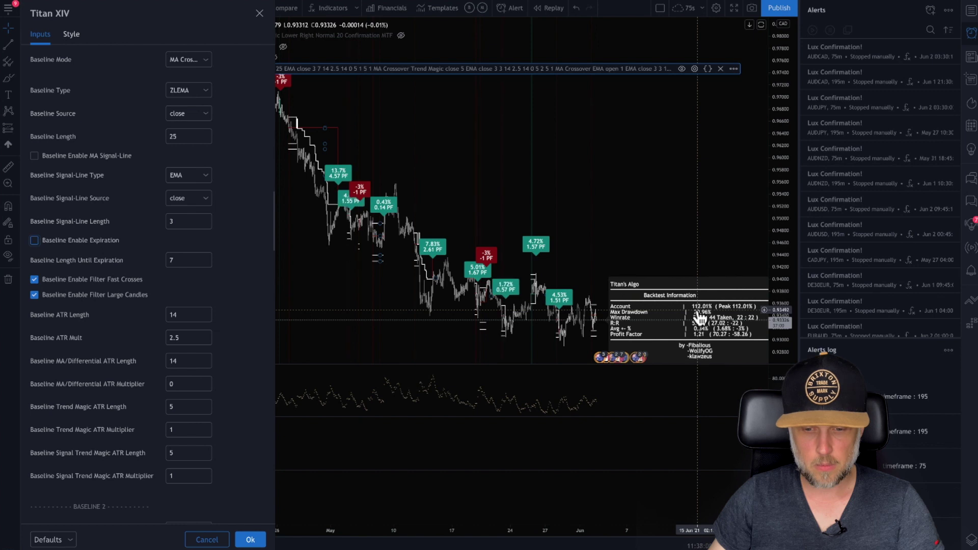
pyautogui.click(35, 240)
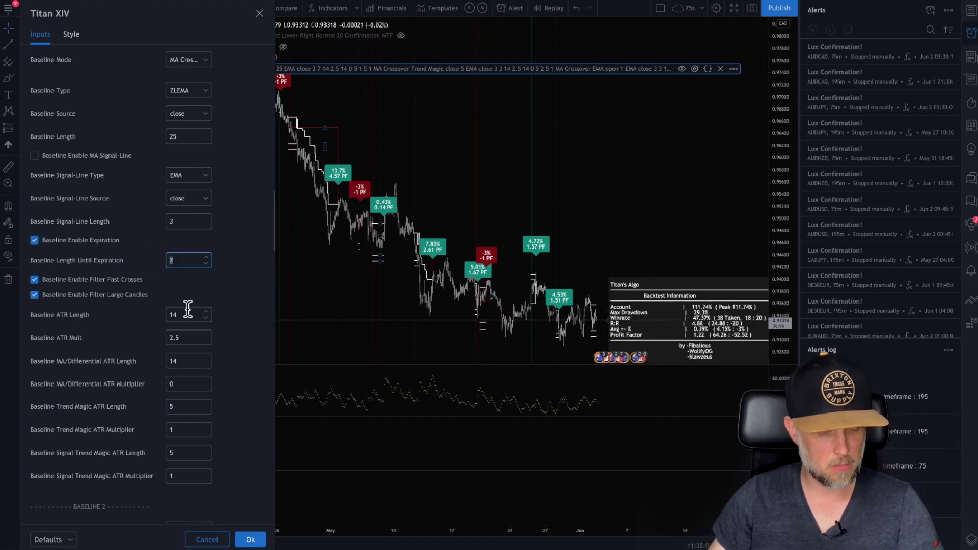
pyautogui.write('4')
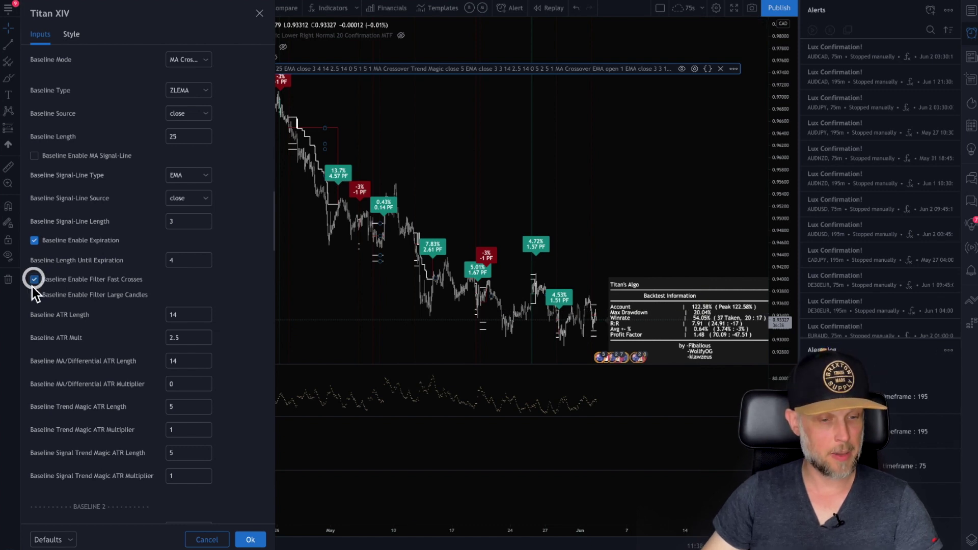
# Step: Scroll the Titan XIV inputs down past Baseline 1 and back up to Enabled Exits
pyautogui.scroll(-1, 149, 328)
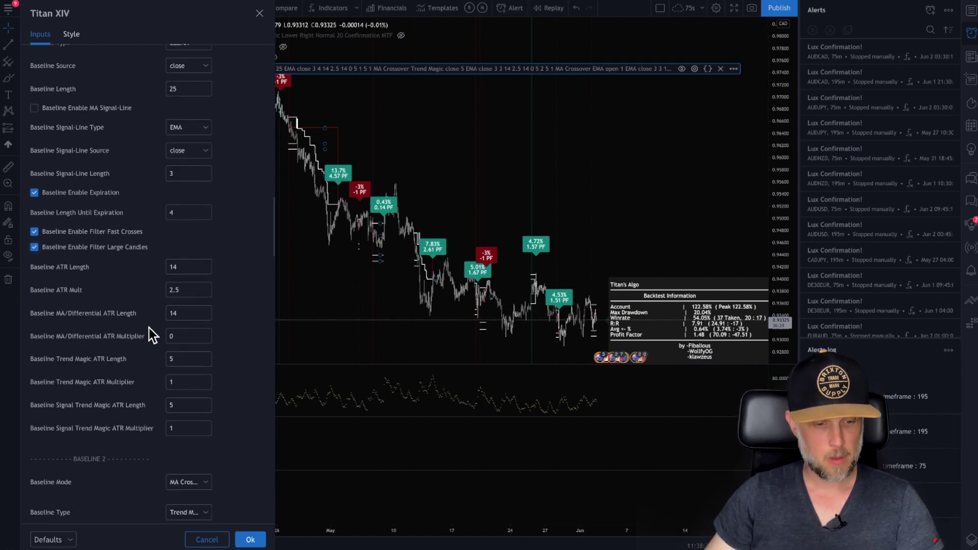
pyautogui.scroll(-1, 149, 328)
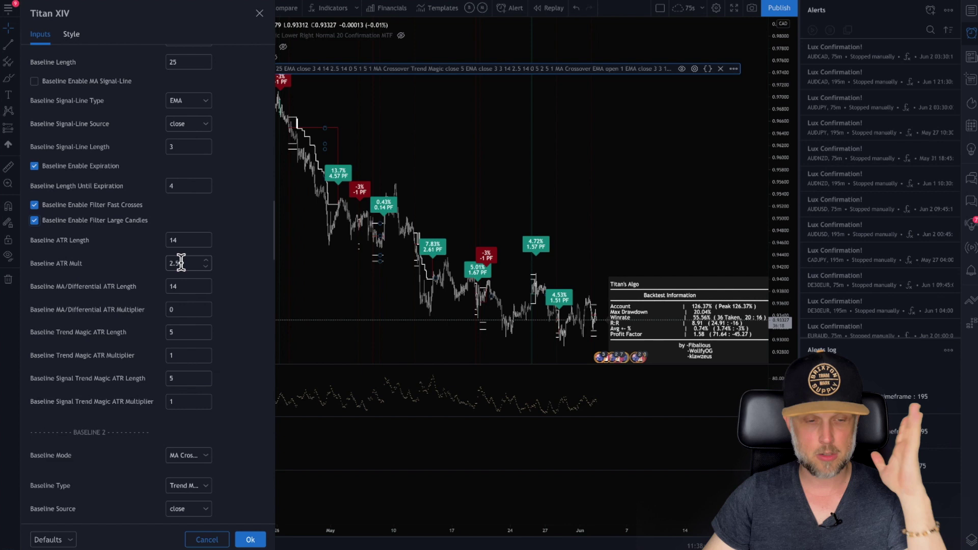
pyautogui.scroll(-2, 136, 337)
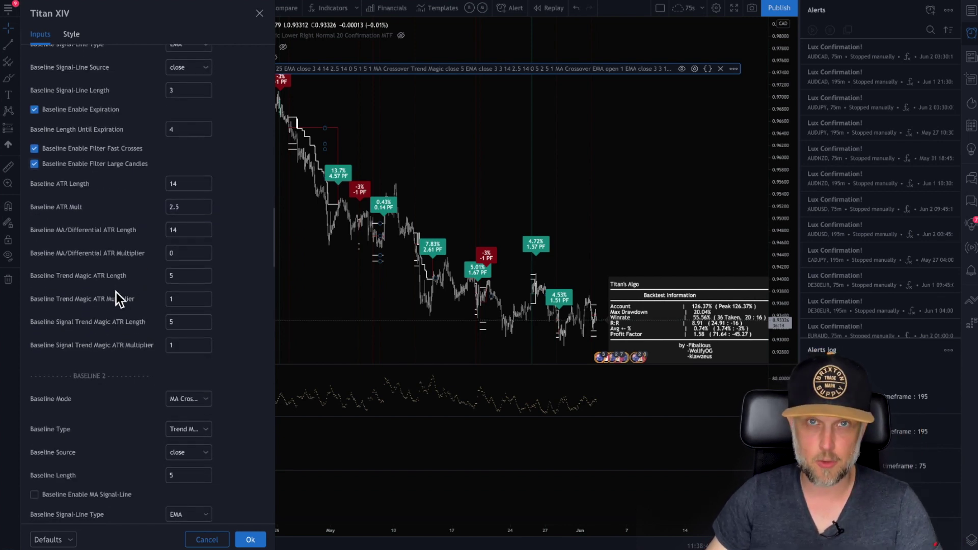
pyautogui.scroll(-6, 123, 289)
pyautogui.scroll(-4, 123, 290)
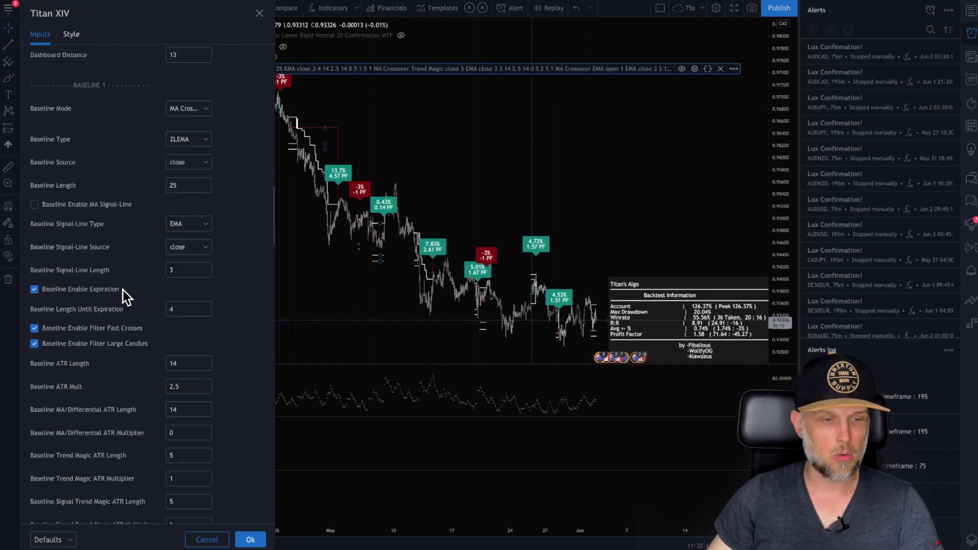
pyautogui.scroll(3, 124, 290)
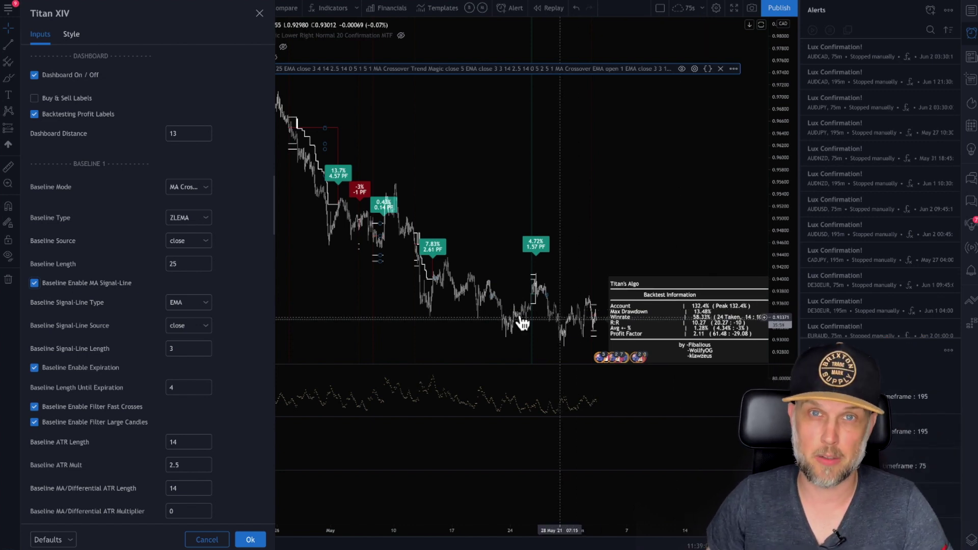
pyautogui.scroll(5, 94, 194)
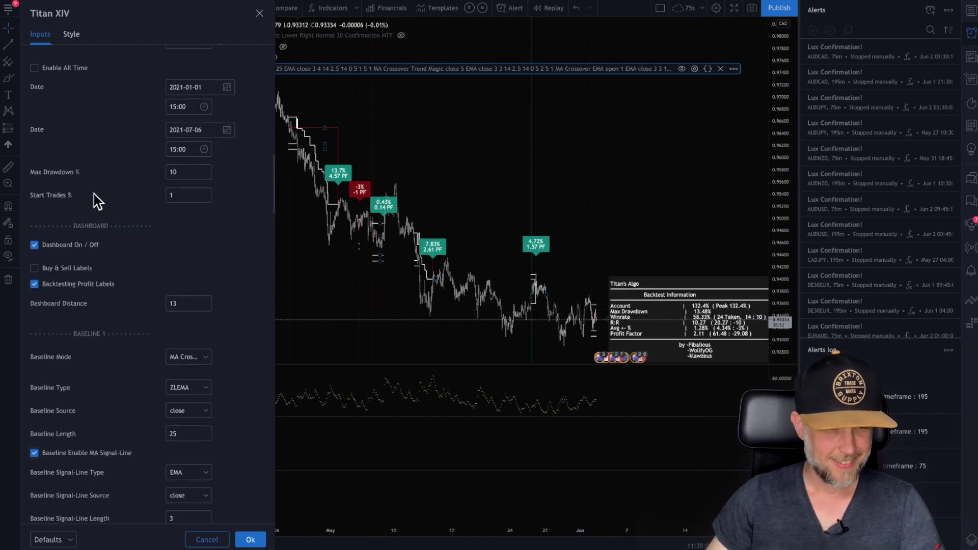
pyautogui.scroll(11, 93, 194)
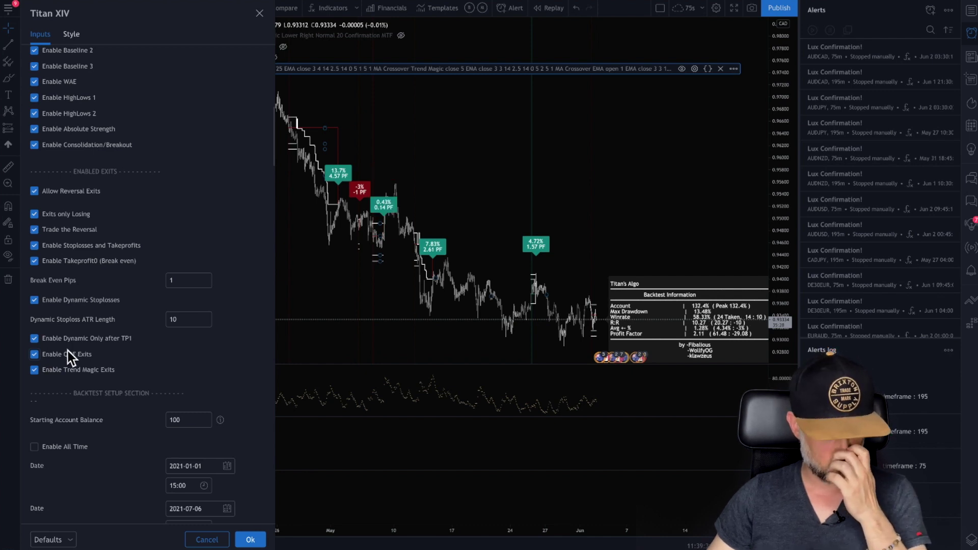
# Step: Keep the break-even Takeprofit0 enabled after testing it off, and disable Trade the Reversal
pyautogui.scroll(-1, 68, 351)
pyautogui.scroll(-5, 68, 351)
pyautogui.scroll(4, 69, 350)
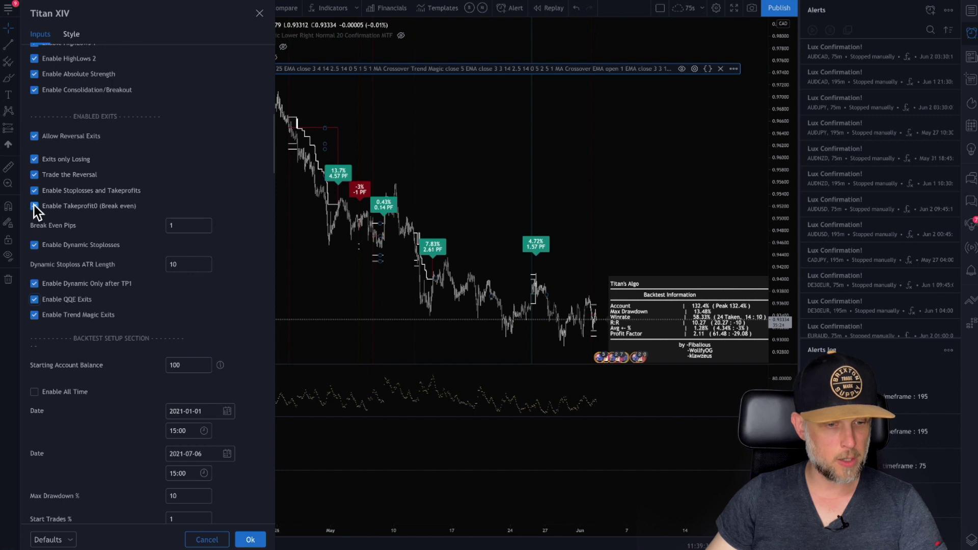
pyautogui.click(92, 207)
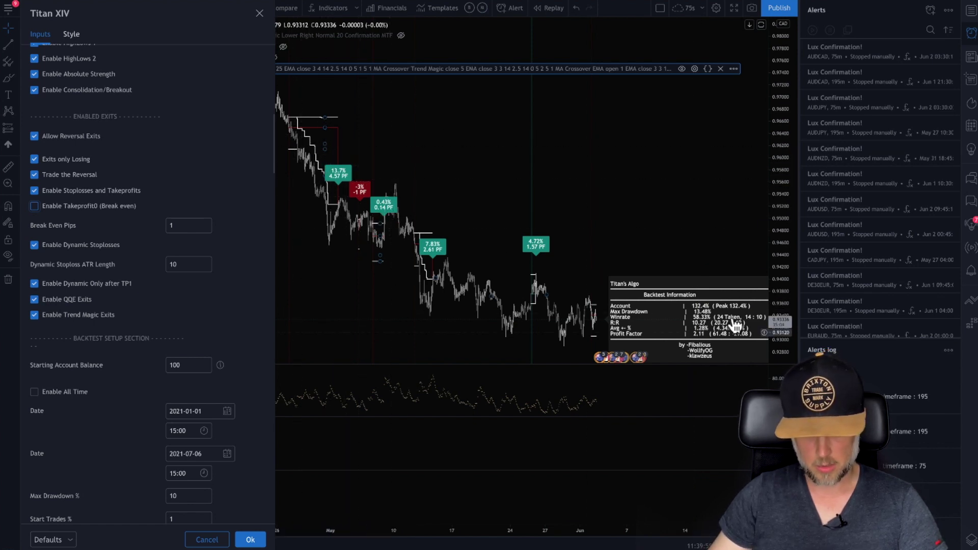
pyautogui.click(34, 206)
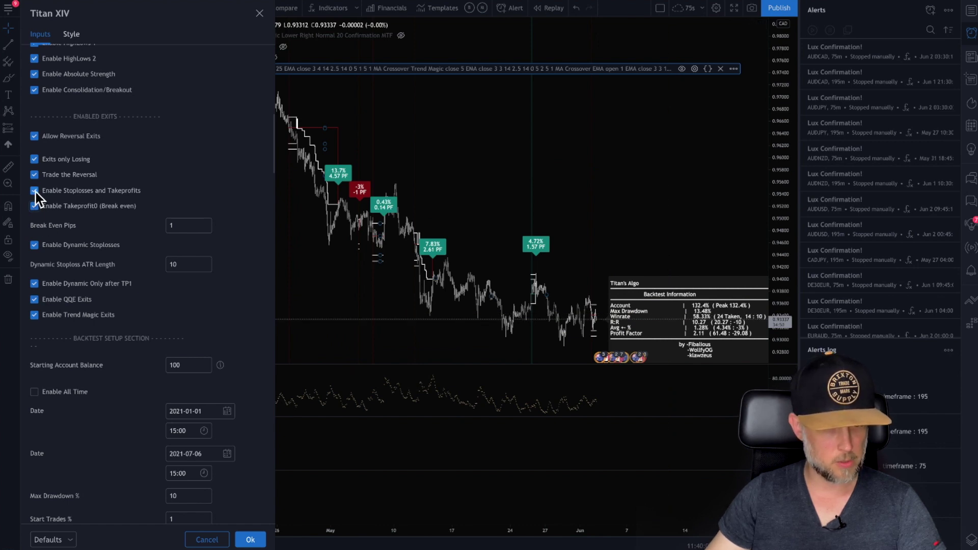
pyautogui.click(34, 175)
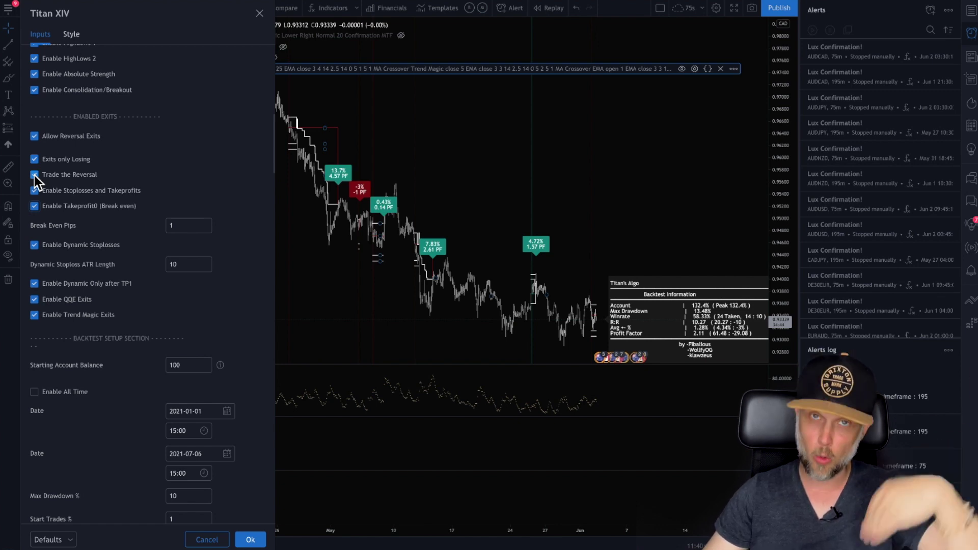
pyautogui.click(34, 175)
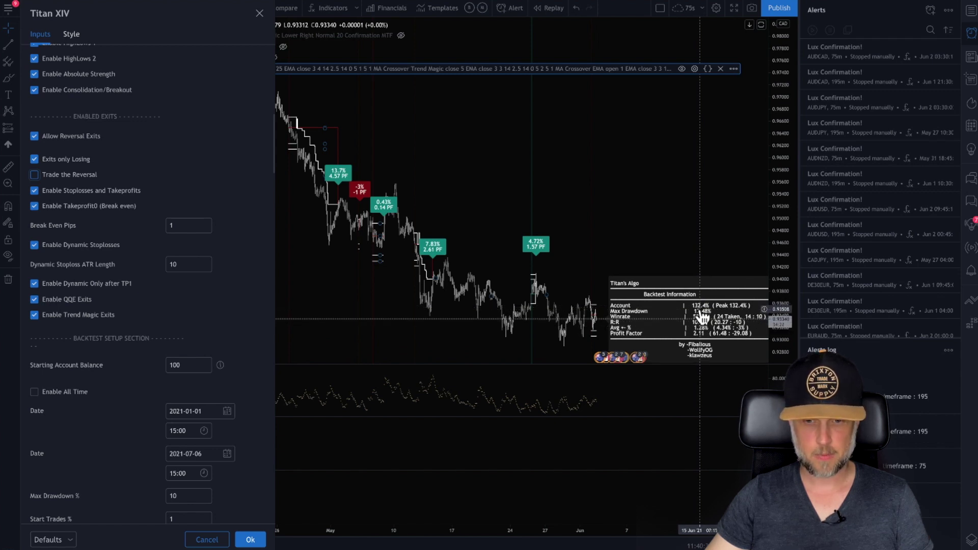
pyautogui.click(683, 68)
pyautogui.click(681, 69)
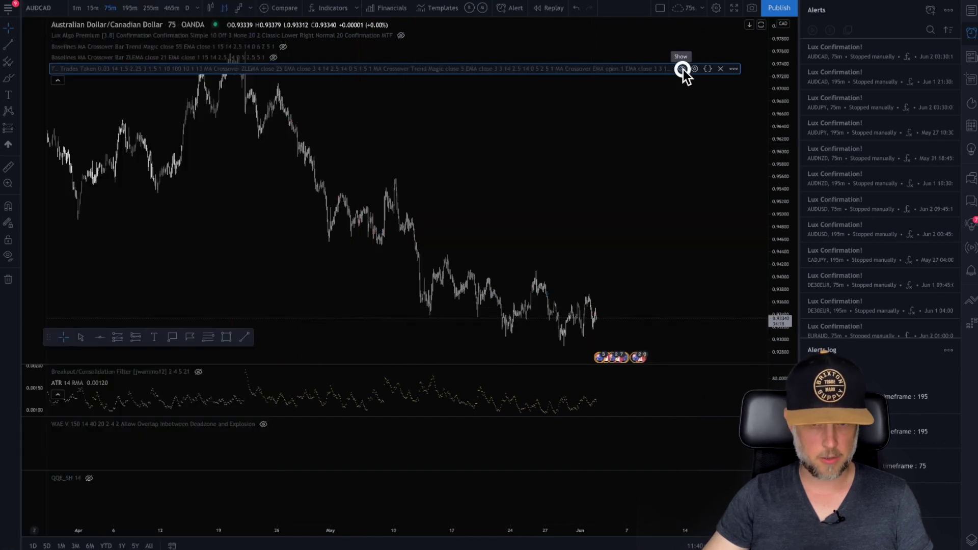
pyautogui.click(694, 68)
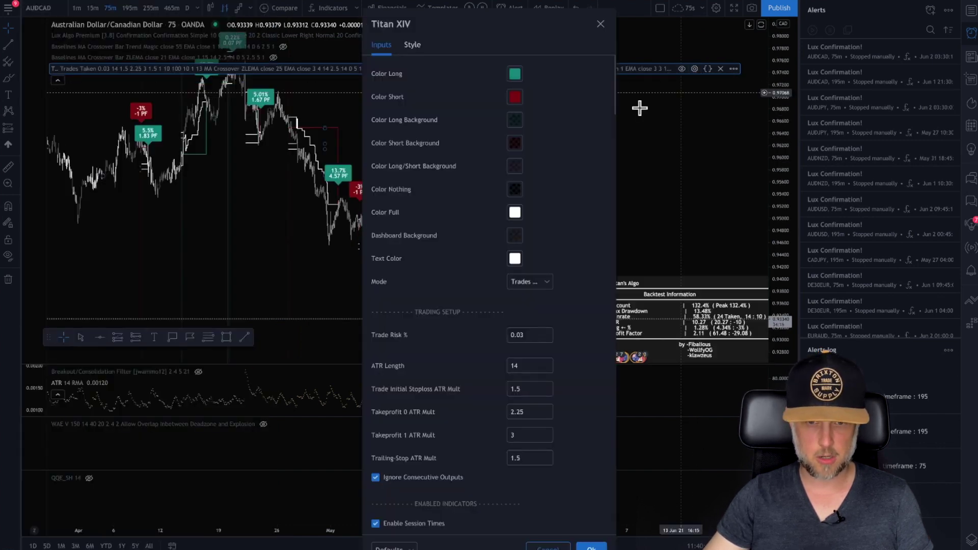
pyautogui.moveTo(542, 35); pyautogui.dragTo(186, 26)
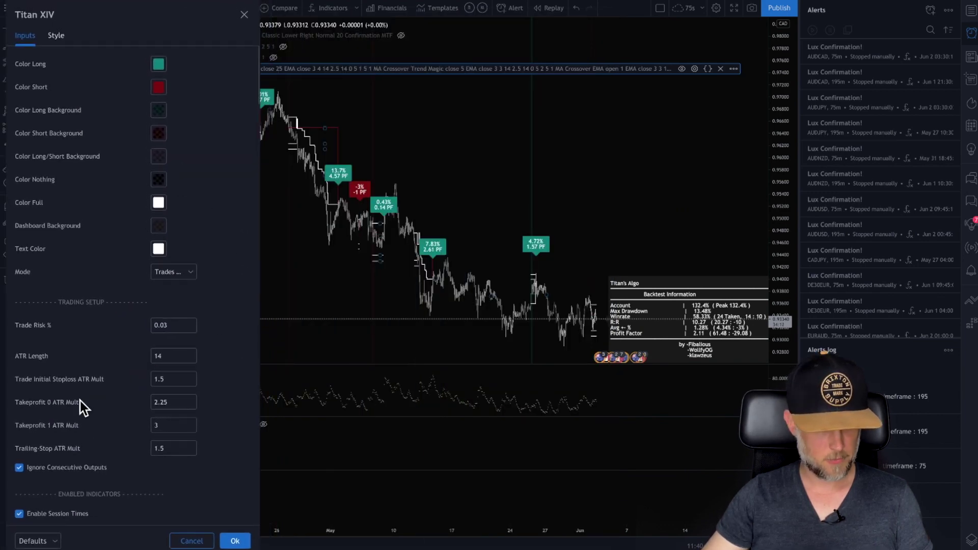
pyautogui.scroll(-8, 80, 402)
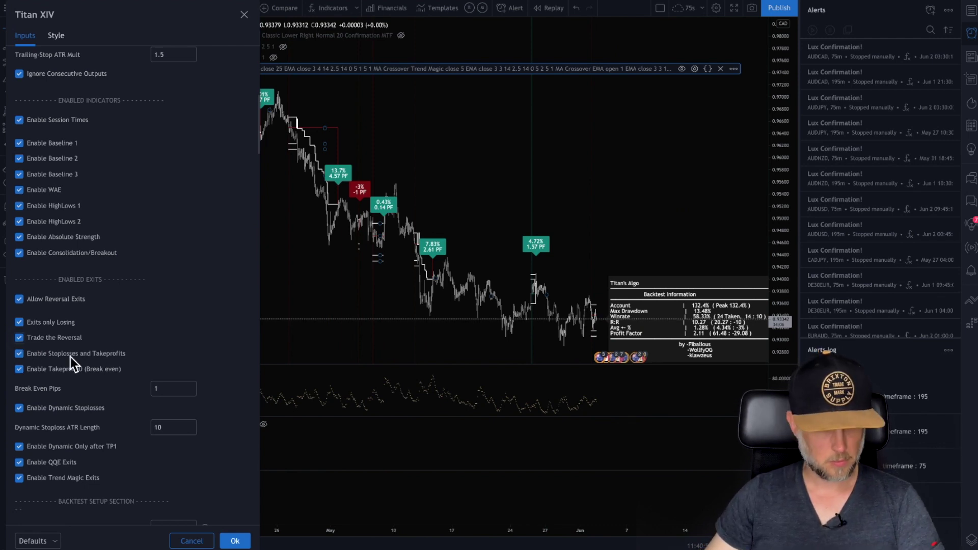
pyautogui.scroll(-1, 70, 356)
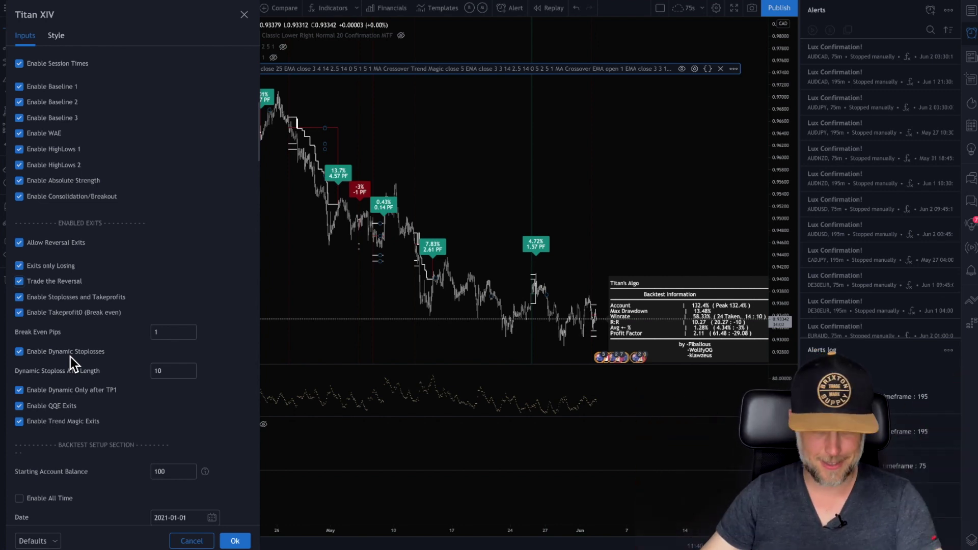
pyautogui.scroll(-3, 70, 357)
pyautogui.scroll(-15, 70, 356)
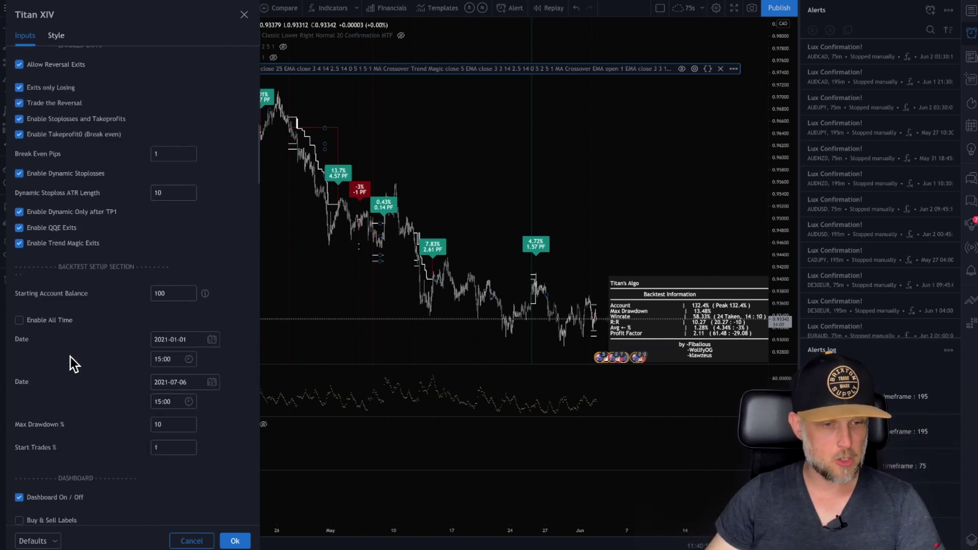
pyautogui.scroll(-6, 70, 357)
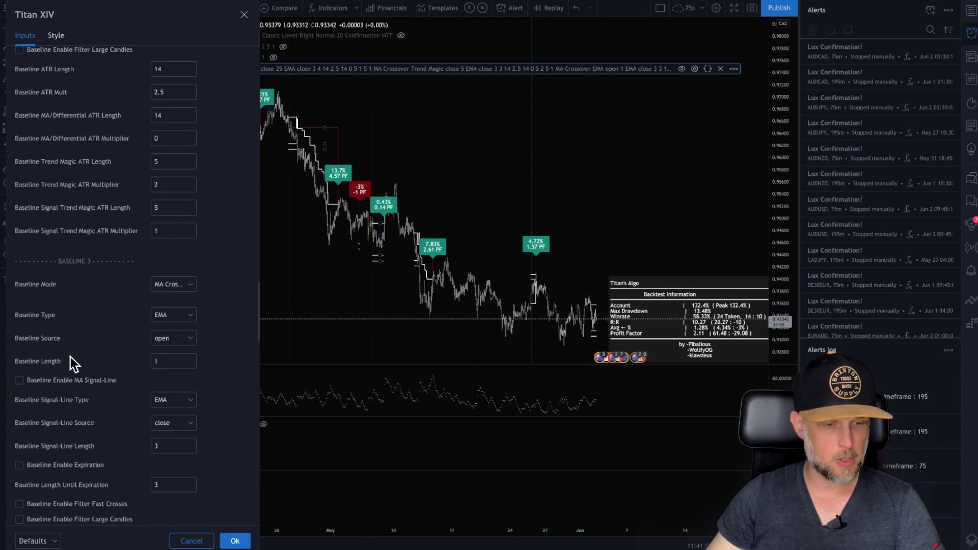
pyautogui.scroll(9, 70, 357)
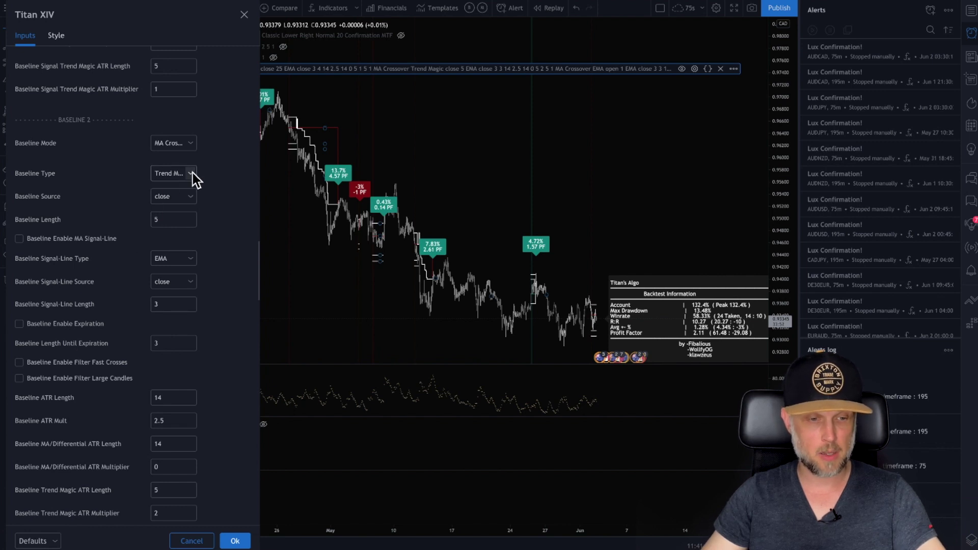
pyautogui.scroll(-2, 126, 259)
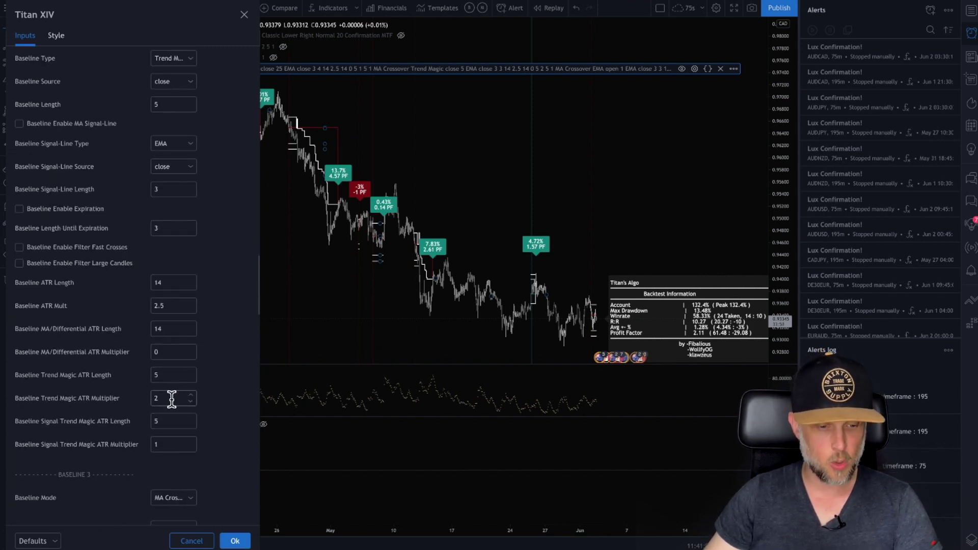
pyautogui.click(173, 399)
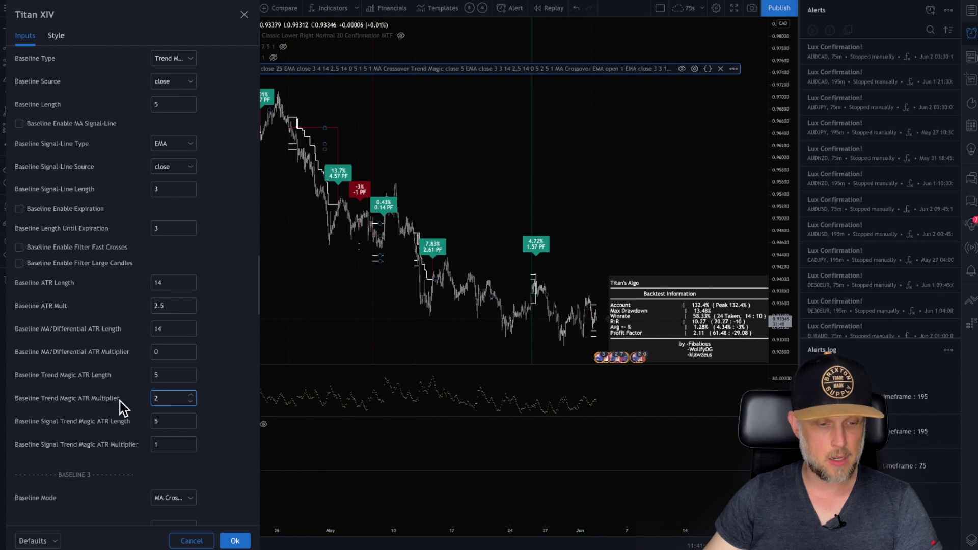
pyautogui.click(193, 396)
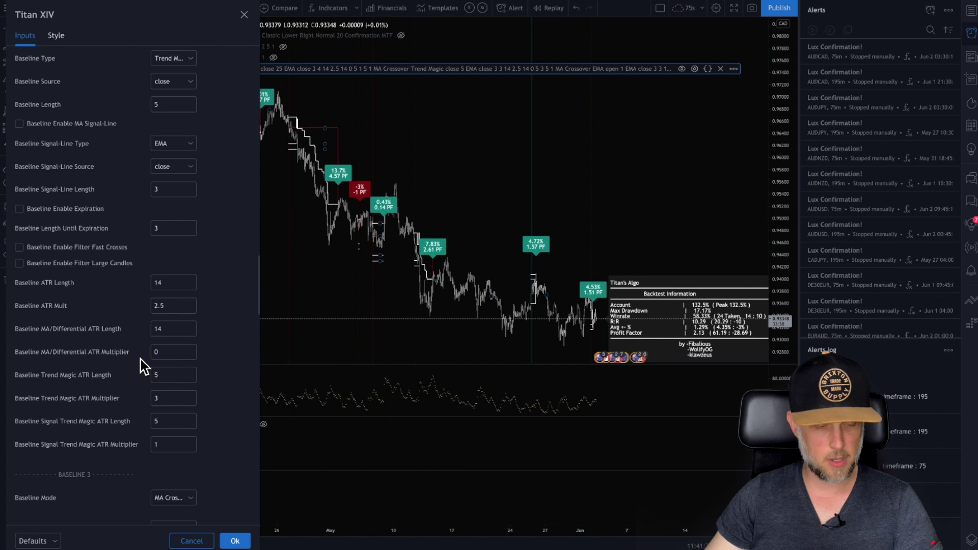
pyautogui.scroll(-5, 141, 359)
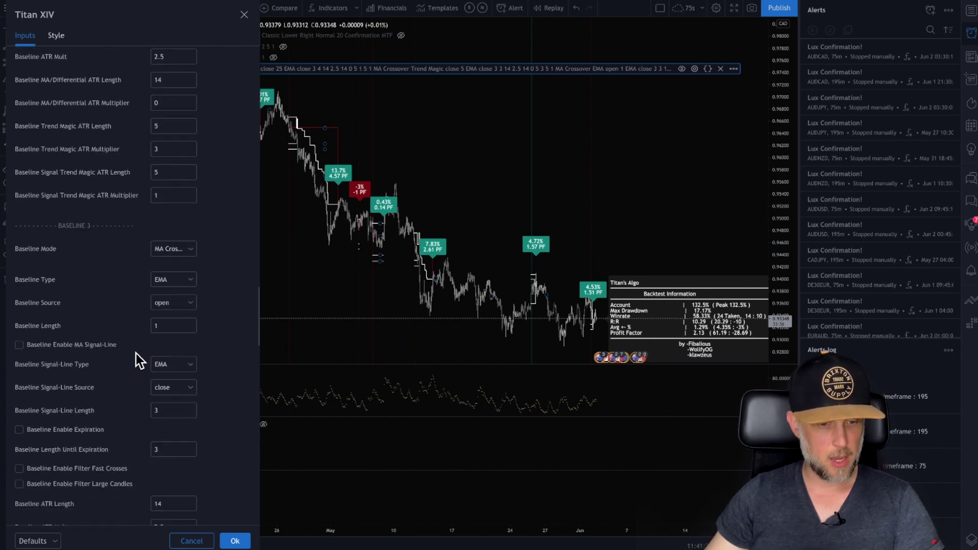
pyautogui.scroll(-4, 136, 354)
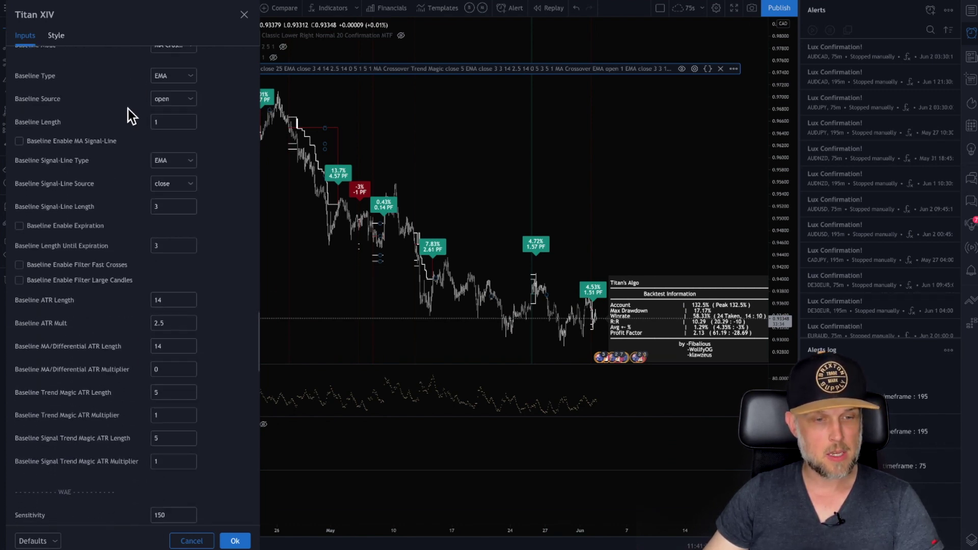
pyautogui.scroll(1, 127, 108)
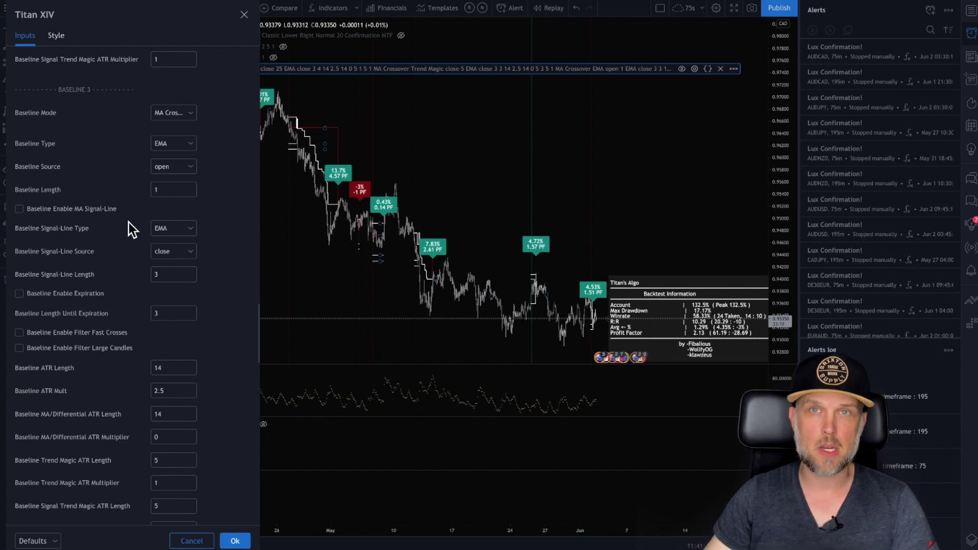
pyautogui.scroll(-4, 129, 222)
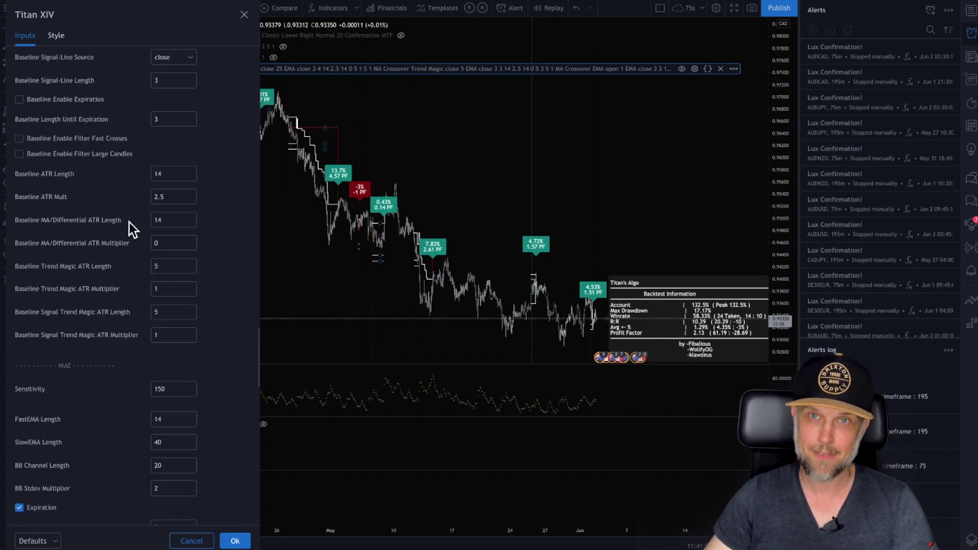
pyautogui.scroll(-1, 129, 222)
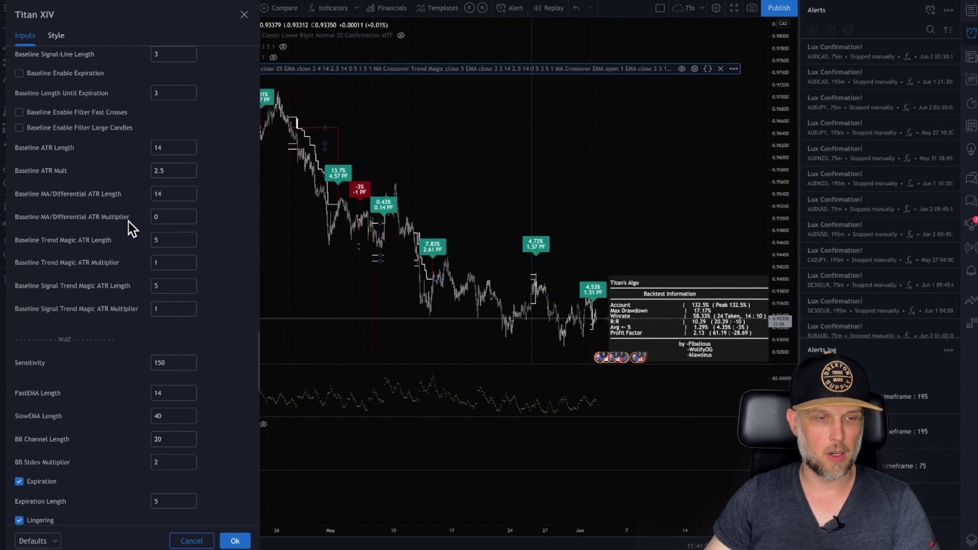
pyautogui.scroll(3, 129, 222)
pyautogui.scroll(-6, 128, 222)
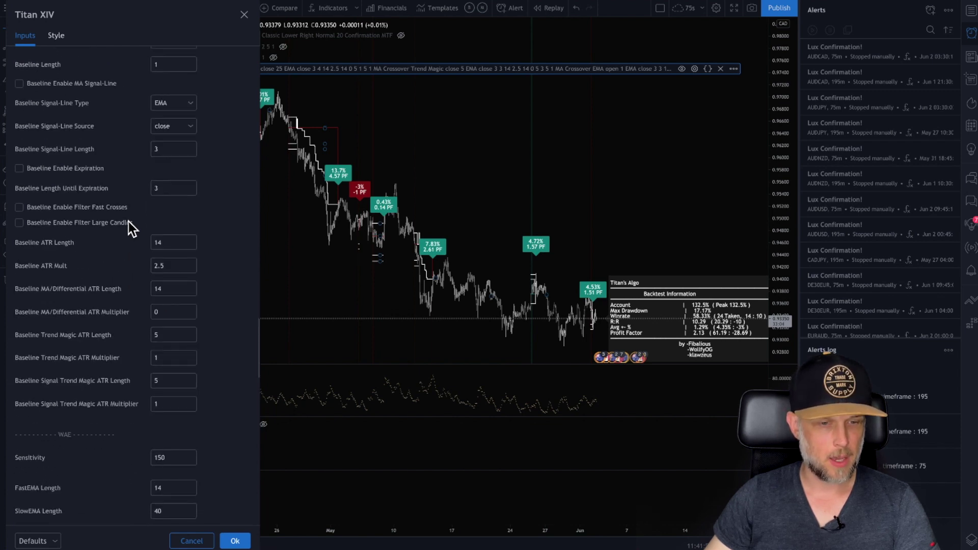
pyautogui.scroll(-2, 129, 221)
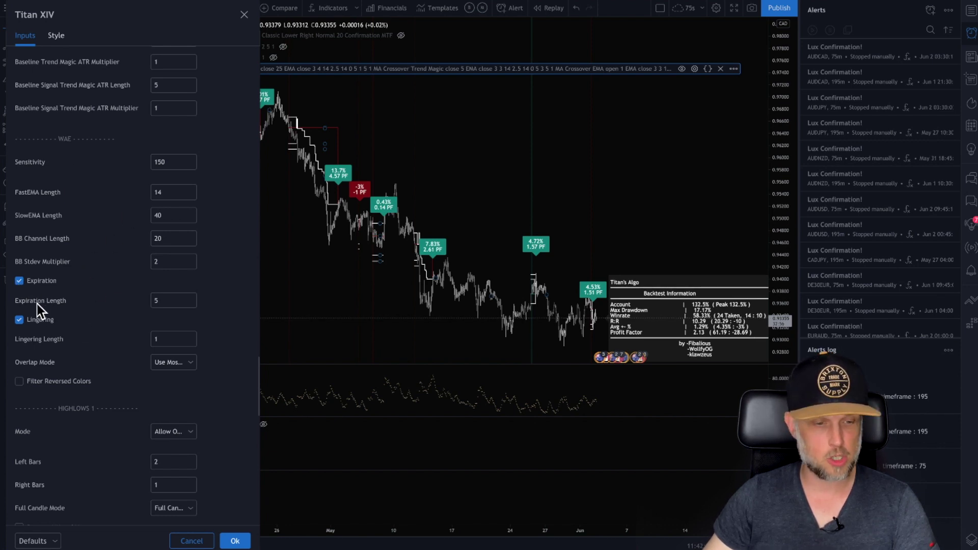
pyautogui.doubleClick(164, 301)
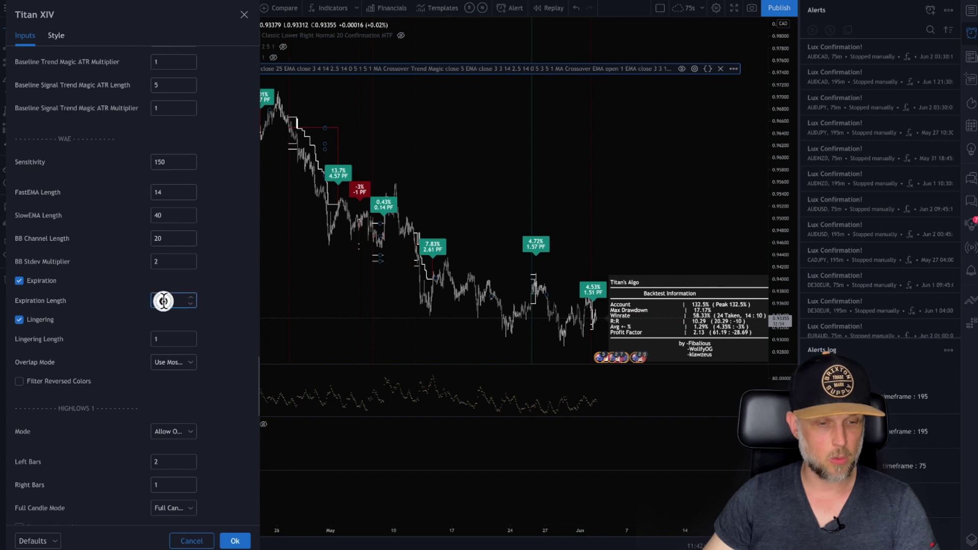
pyautogui.write('7')
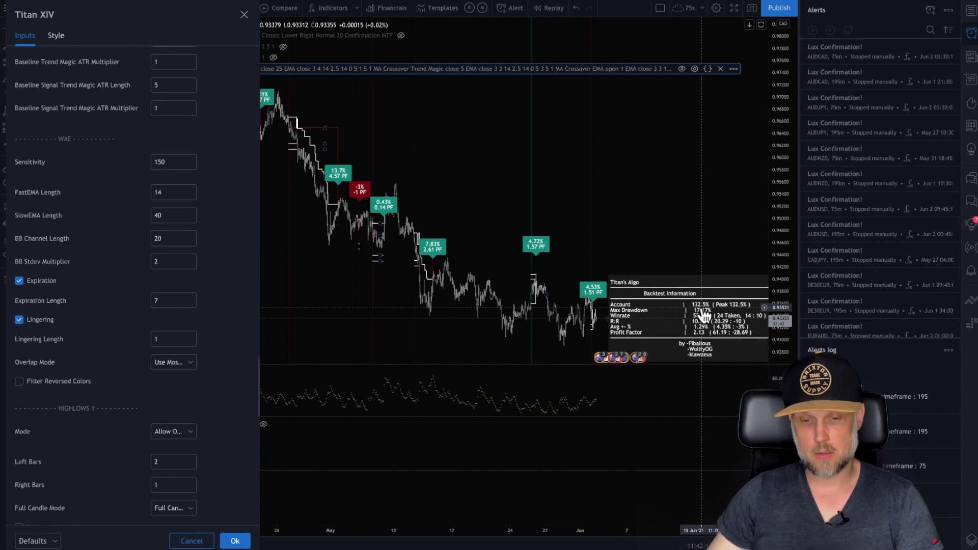
pyautogui.click(166, 300)
pyautogui.press('BackSpace')
pyautogui.write('5')
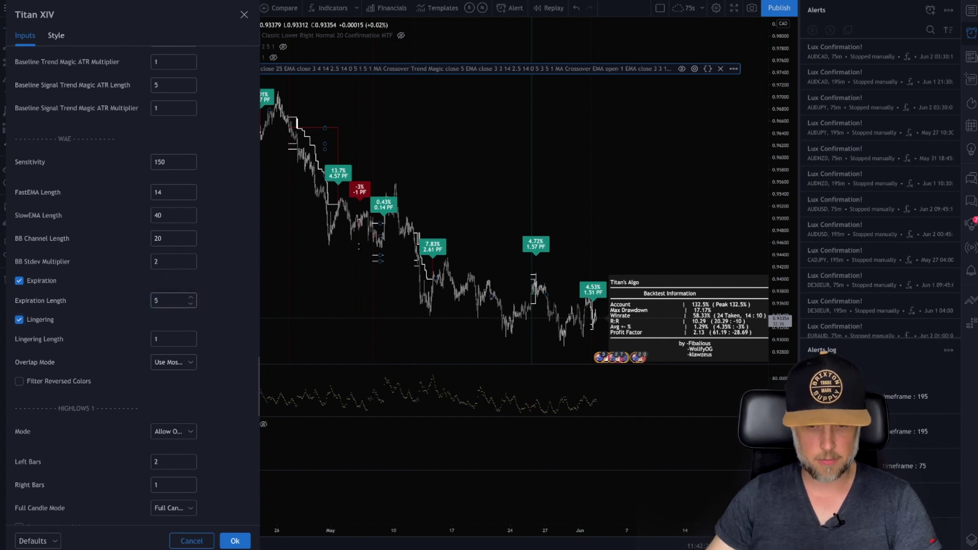
pyautogui.scroll(-2, 110, 320)
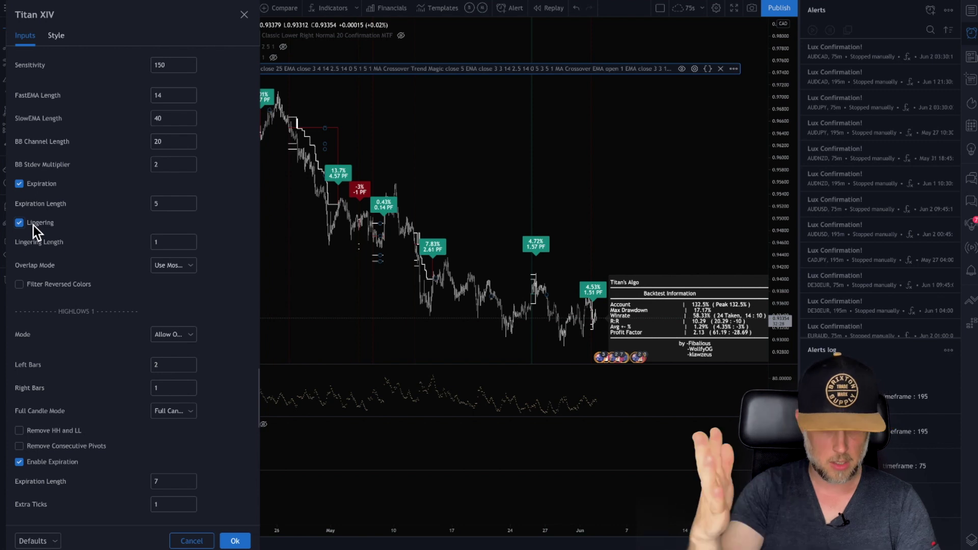
# Step: Set HIGHLOWS 1 Expiration Length to 10, giving 136.41% over 27 trades
pyautogui.scroll(-5, 108, 314)
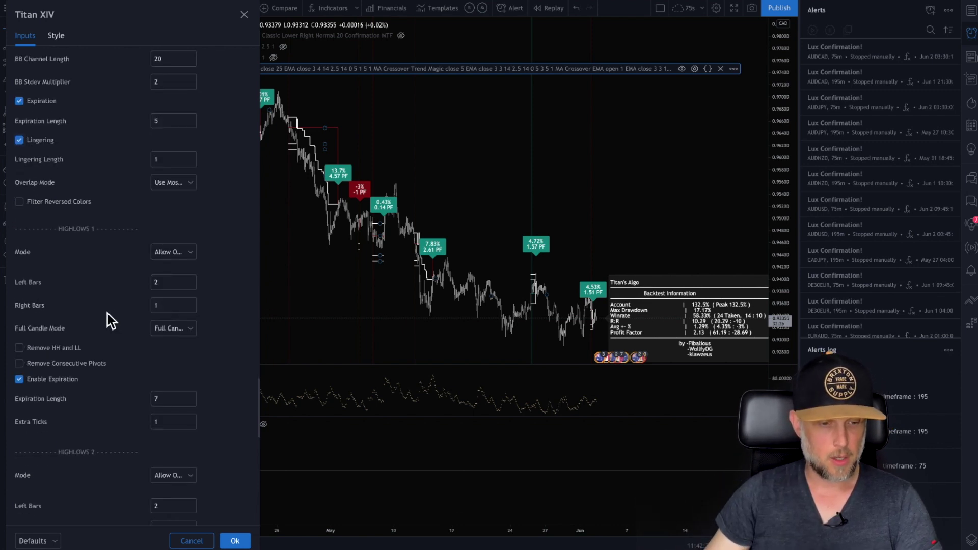
pyautogui.scroll(-1, 108, 321)
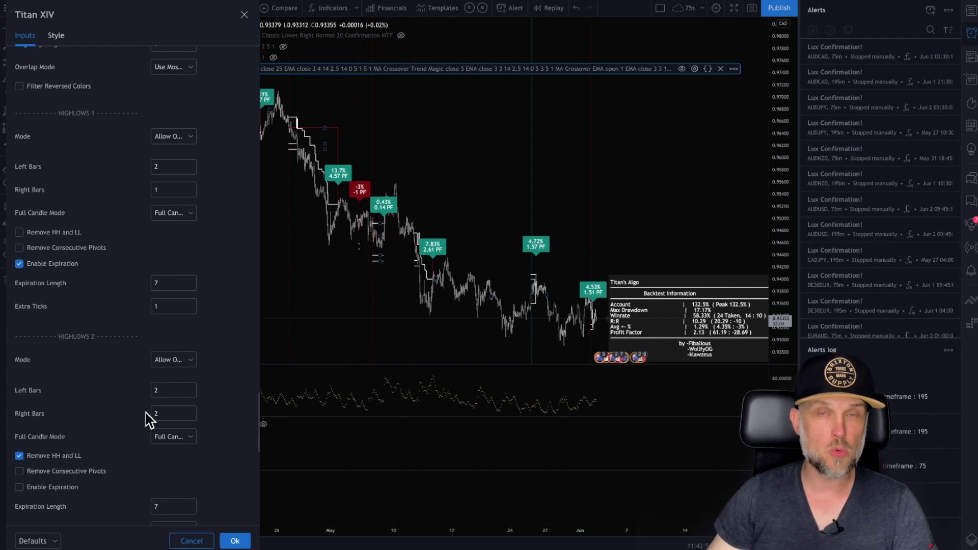
pyautogui.scroll(-5, 119, 377)
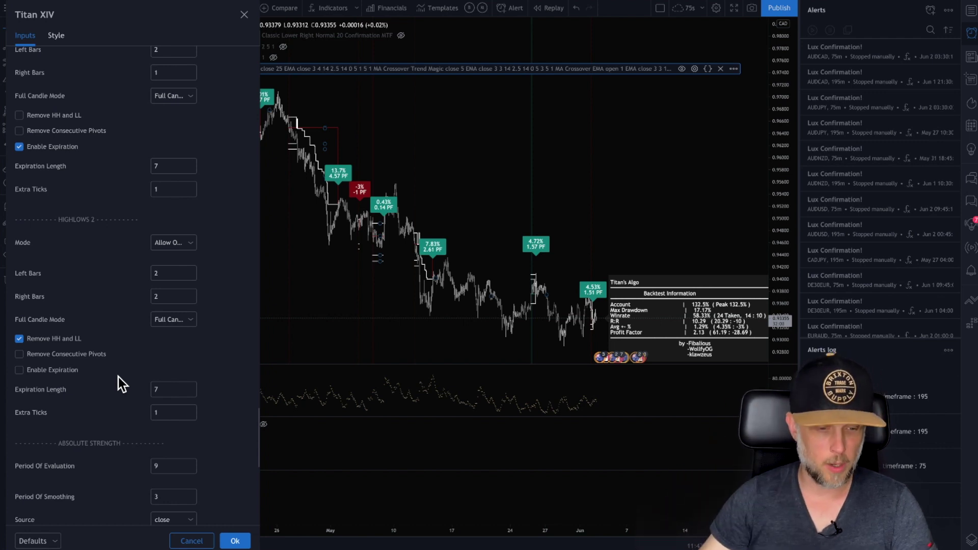
pyautogui.scroll(-8, 124, 379)
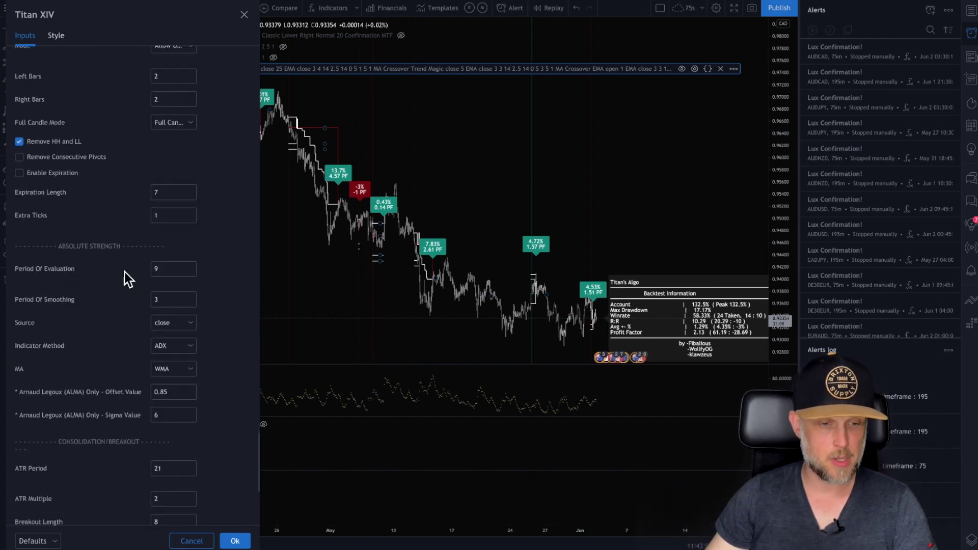
pyautogui.scroll(4, 124, 272)
pyautogui.scroll(9, 73, 260)
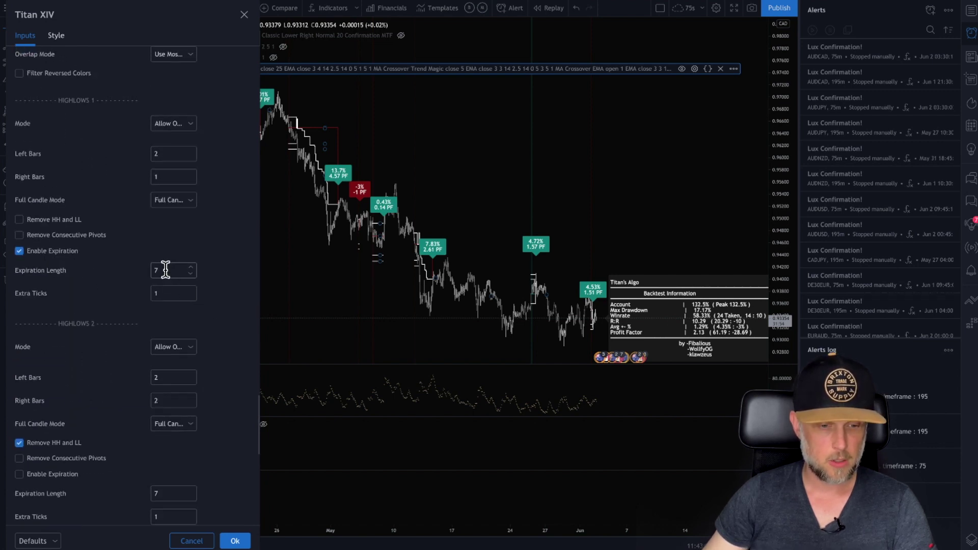
pyautogui.doubleClick(162, 270)
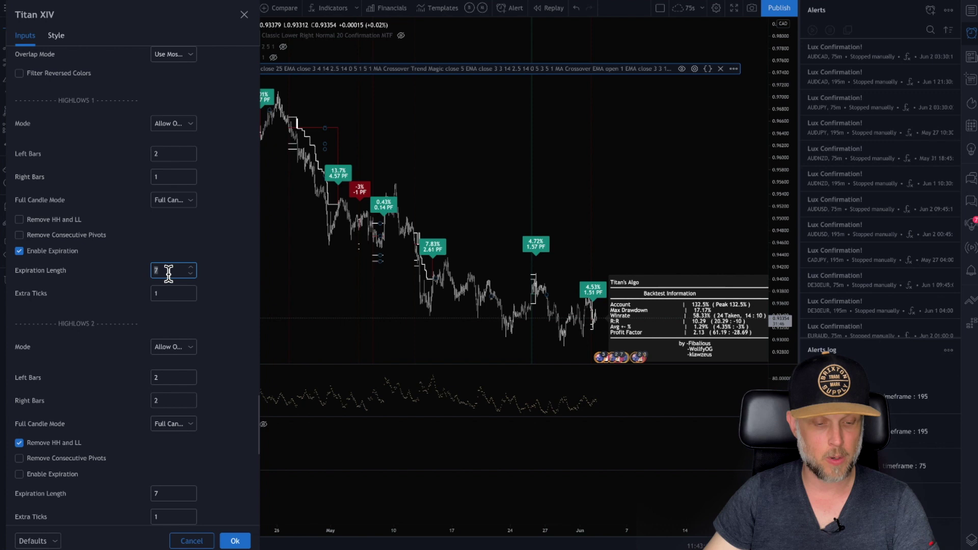
pyautogui.write('10')
pyautogui.press('Tab')
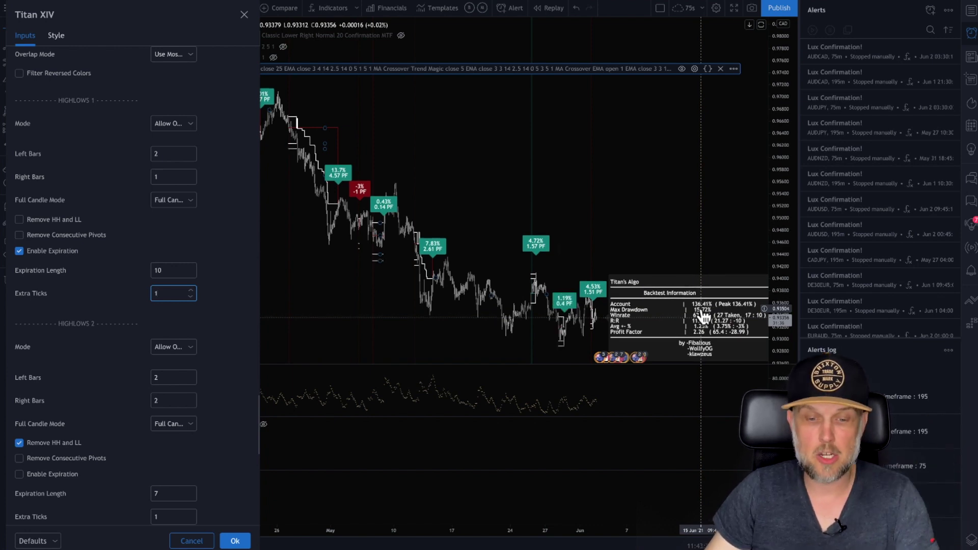
pyautogui.scroll(-3, 130, 326)
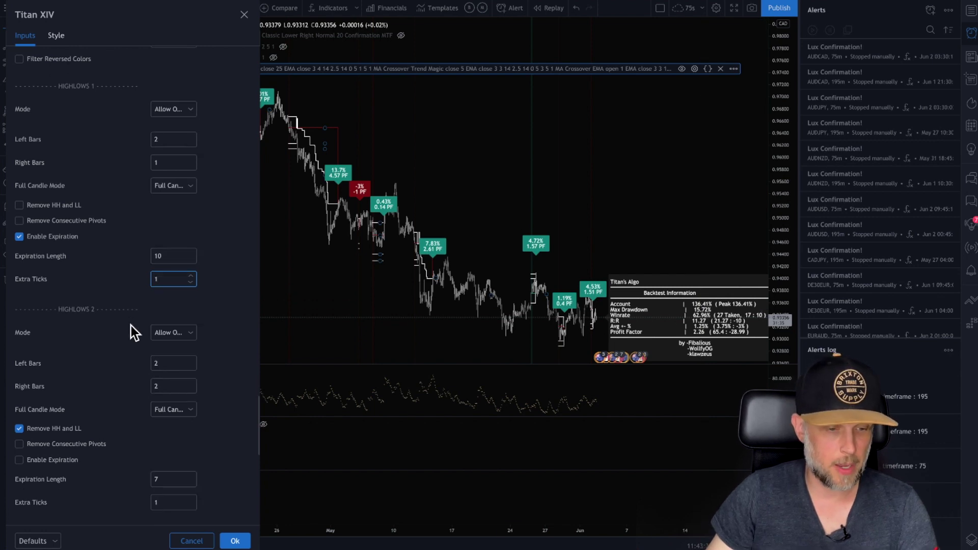
pyautogui.scroll(-6, 131, 326)
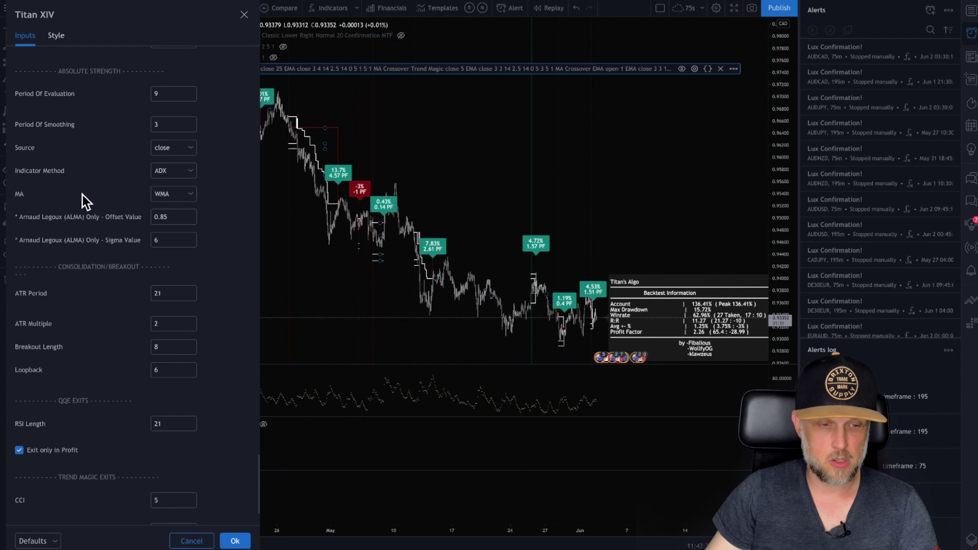
pyautogui.scroll(-2, 96, 281)
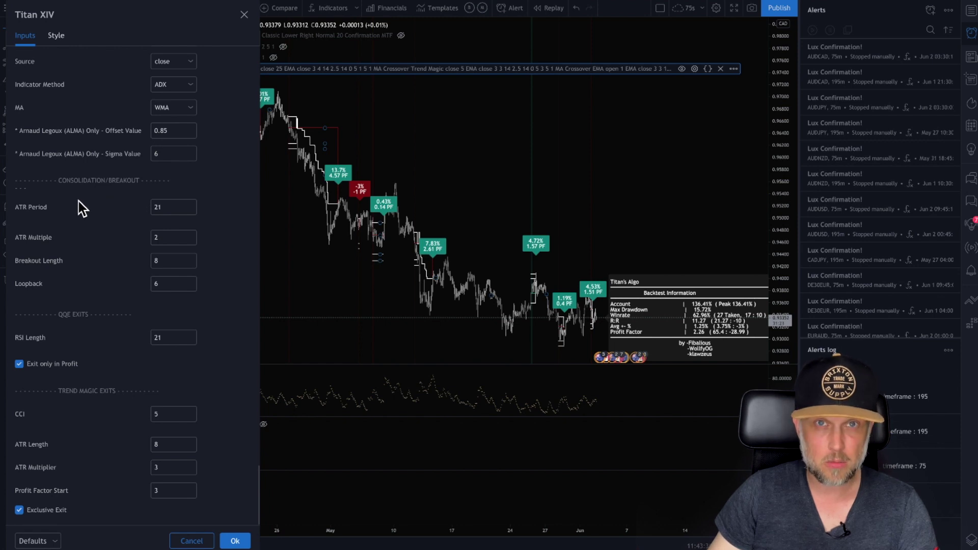
pyautogui.click(322, 366)
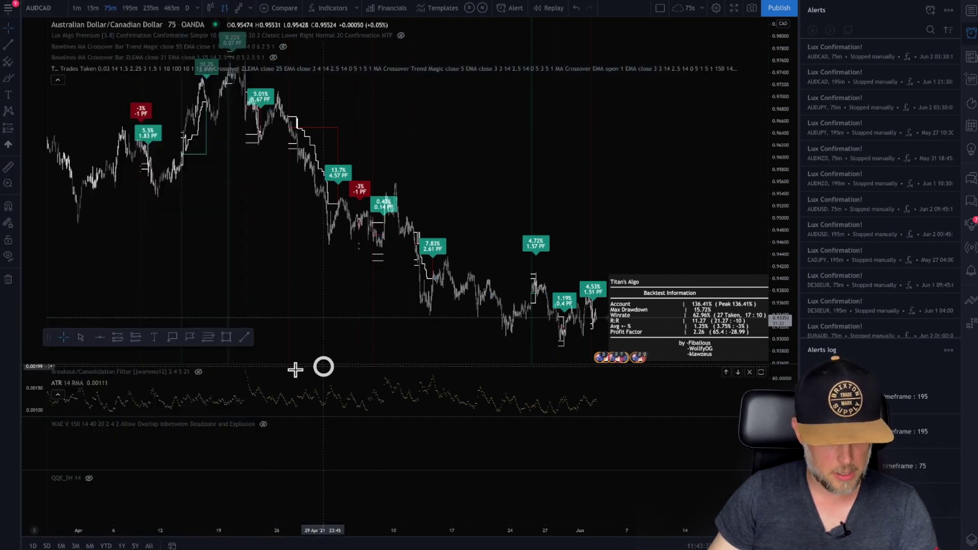
pyautogui.click(199, 371)
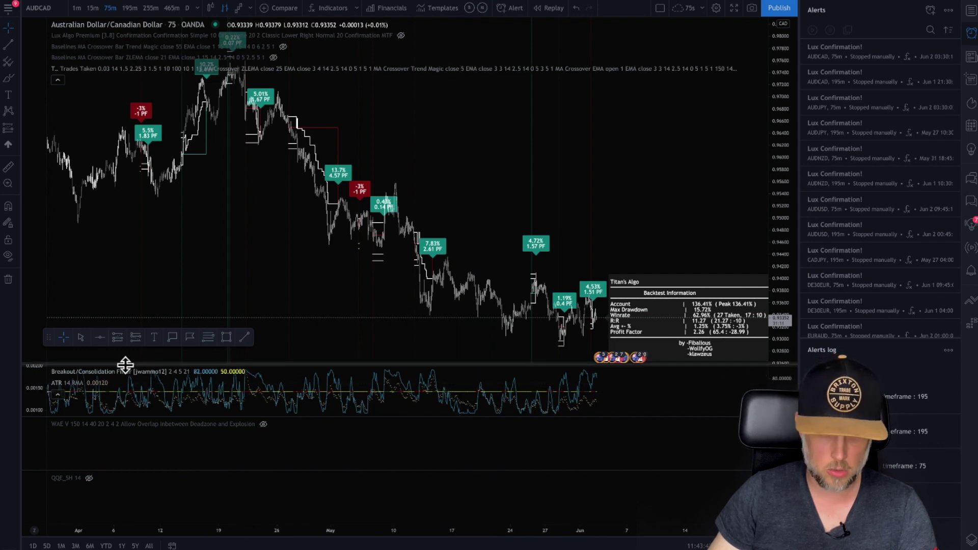
pyautogui.click(199, 372)
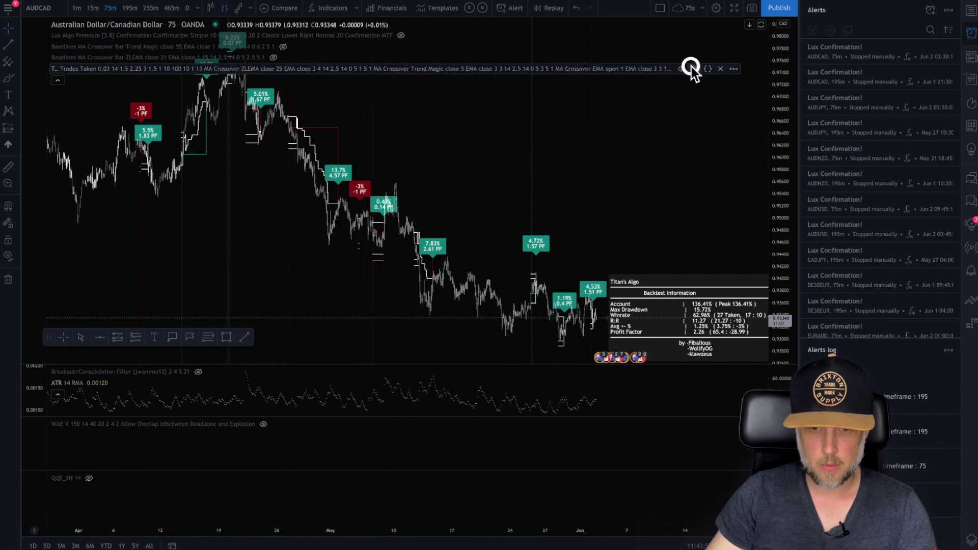
pyautogui.click(694, 68)
pyautogui.moveTo(482, 23); pyautogui.dragTo(143, 13)
pyautogui.scroll(-20, 156, 204)
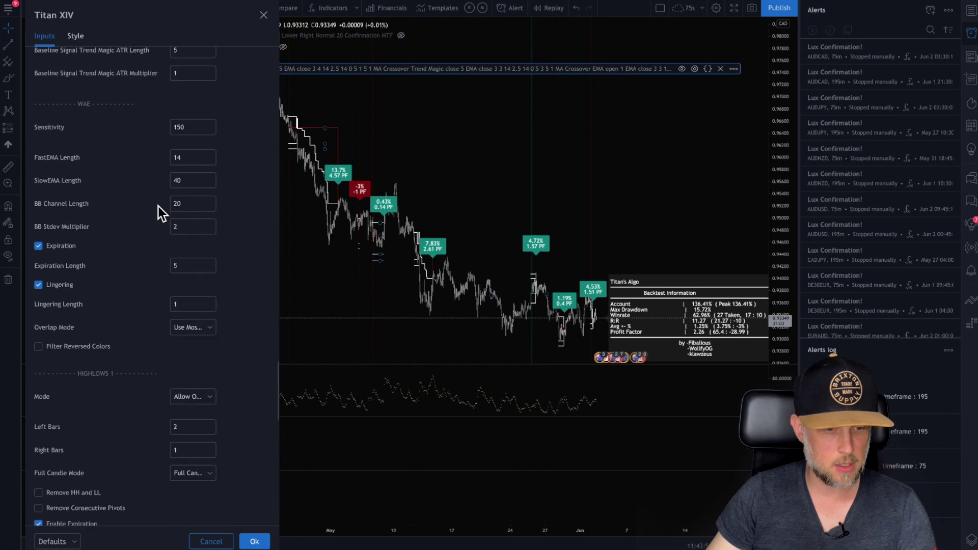
pyautogui.scroll(-15, 158, 206)
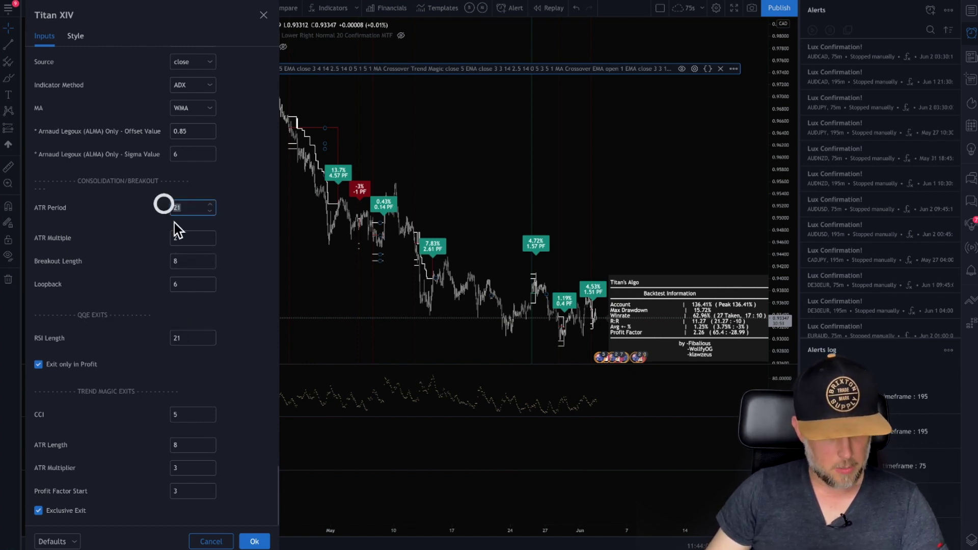
pyautogui.write('14')
pyautogui.click(208, 241)
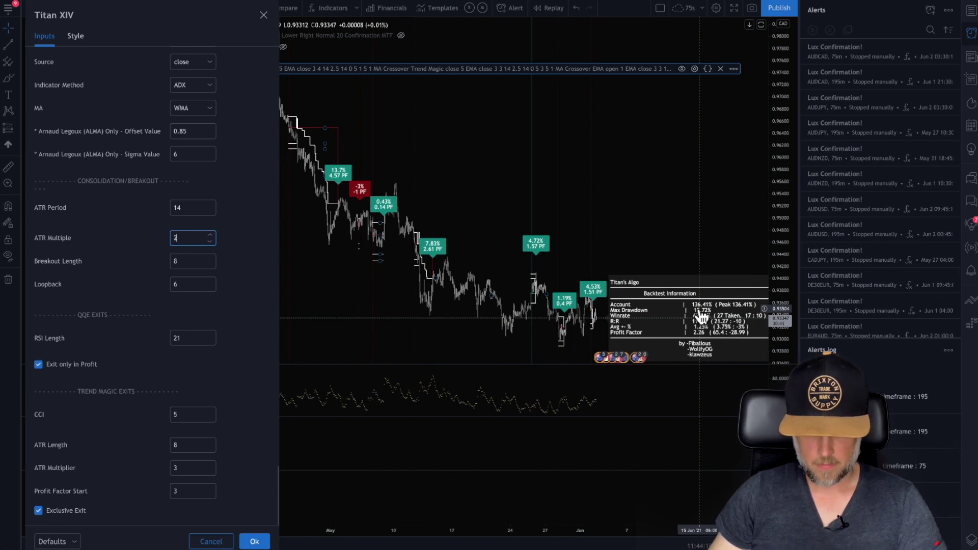
pyautogui.doubleClick(188, 206)
pyautogui.write('21')
pyautogui.press('Tab')
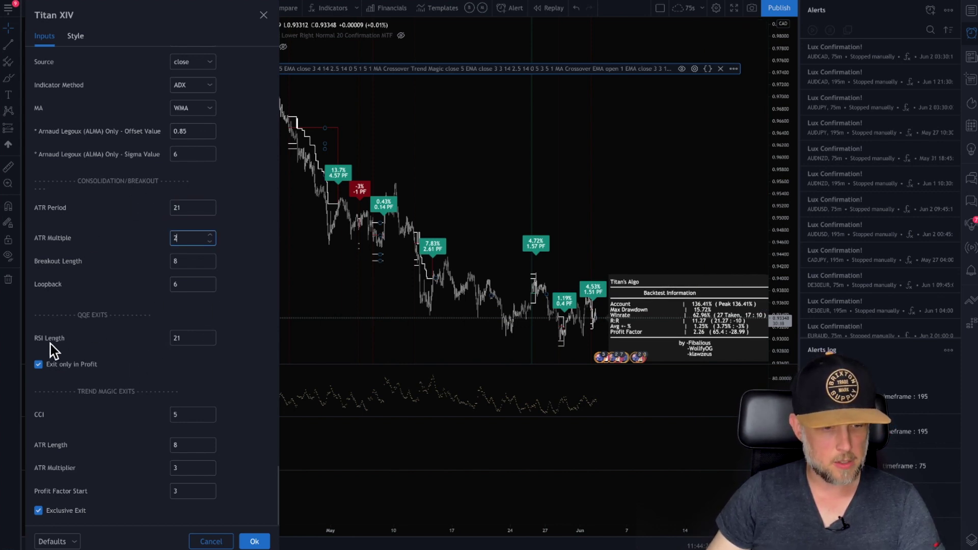
pyautogui.doubleClick(189, 337)
pyautogui.write('14')
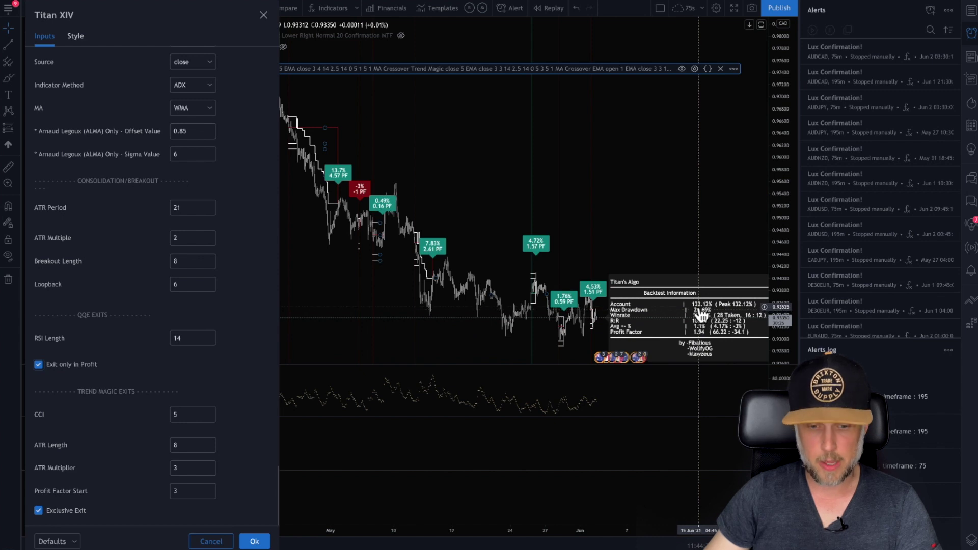
pyautogui.doubleClick(189, 338)
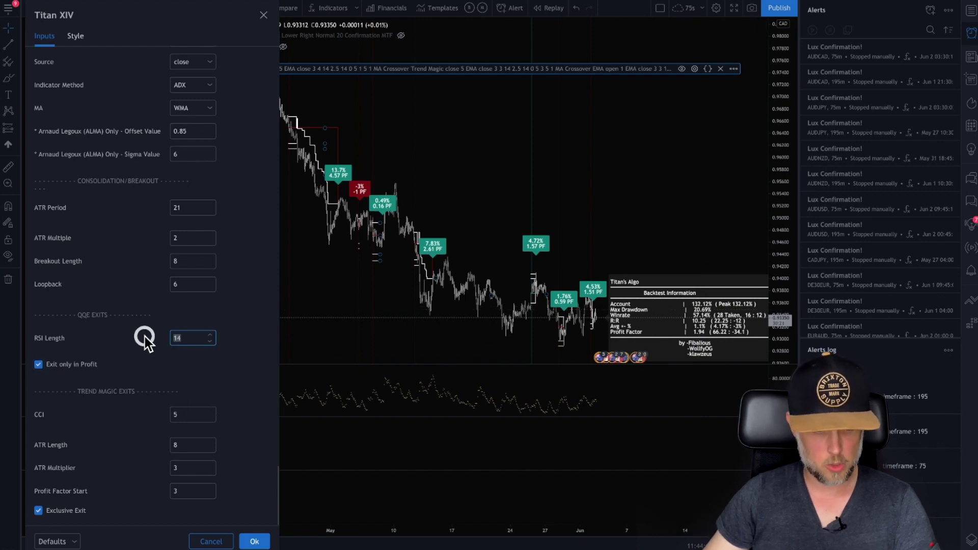
pyautogui.write('21')
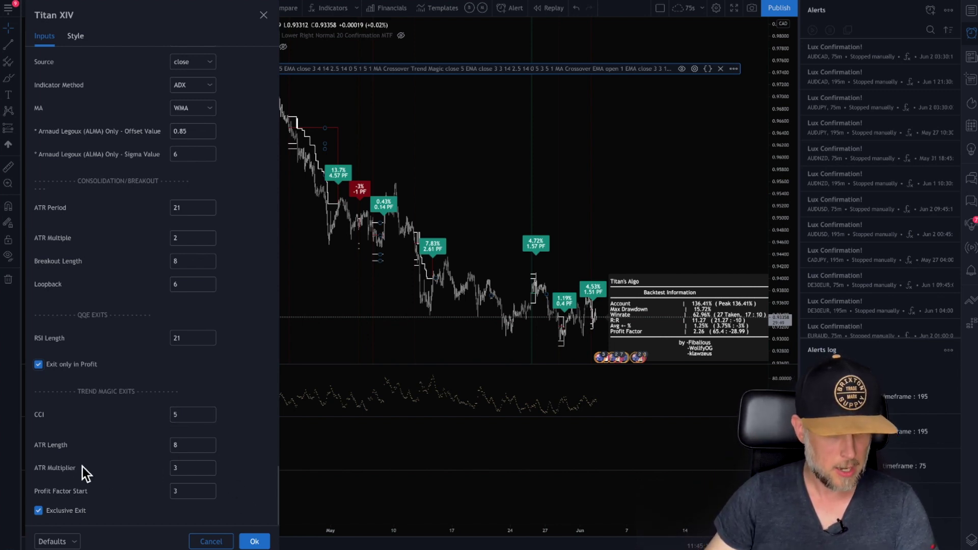
# Step: Try Trend Magic ATR Multiplier values of 2.5 and 3
pyautogui.click(176, 470)
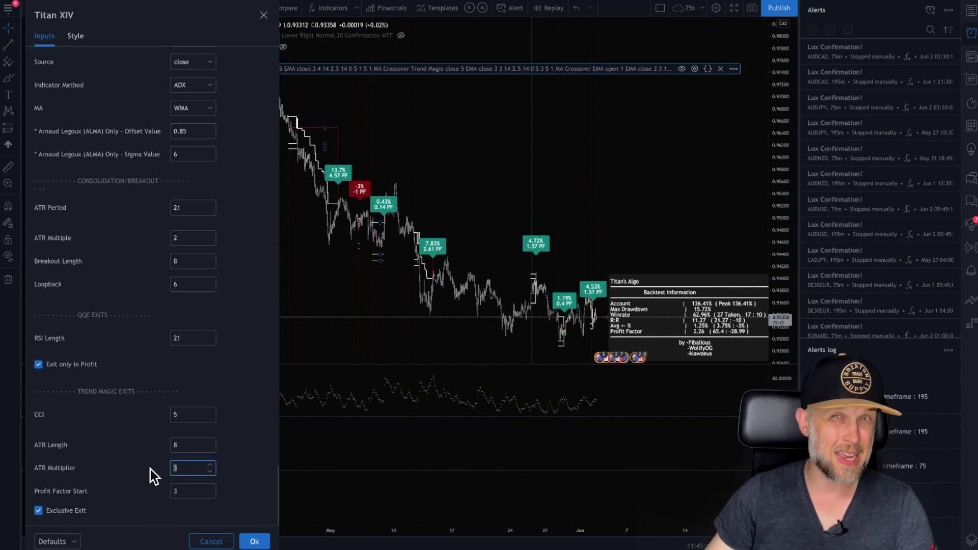
pyautogui.write('2.5')
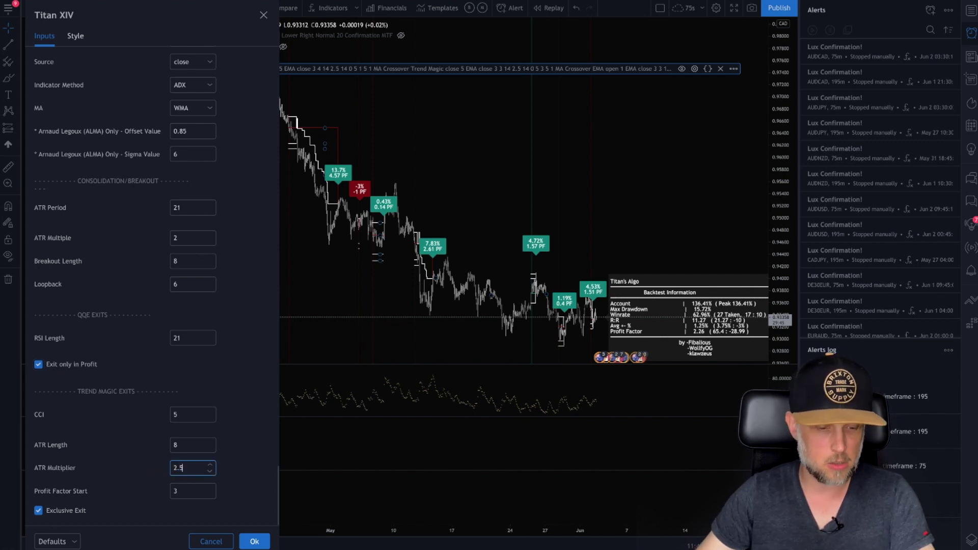
pyautogui.press('Tab')
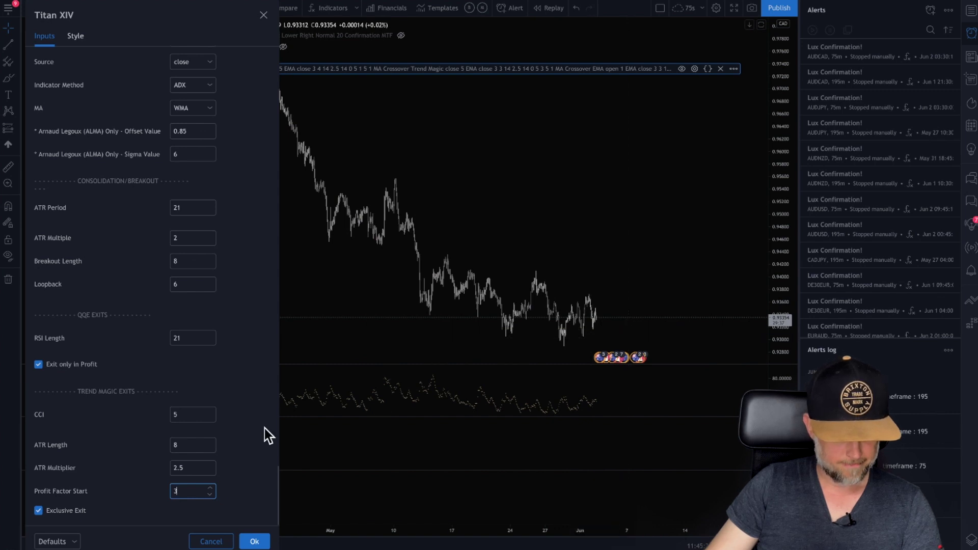
pyautogui.click(150, 468)
pyautogui.write('3')
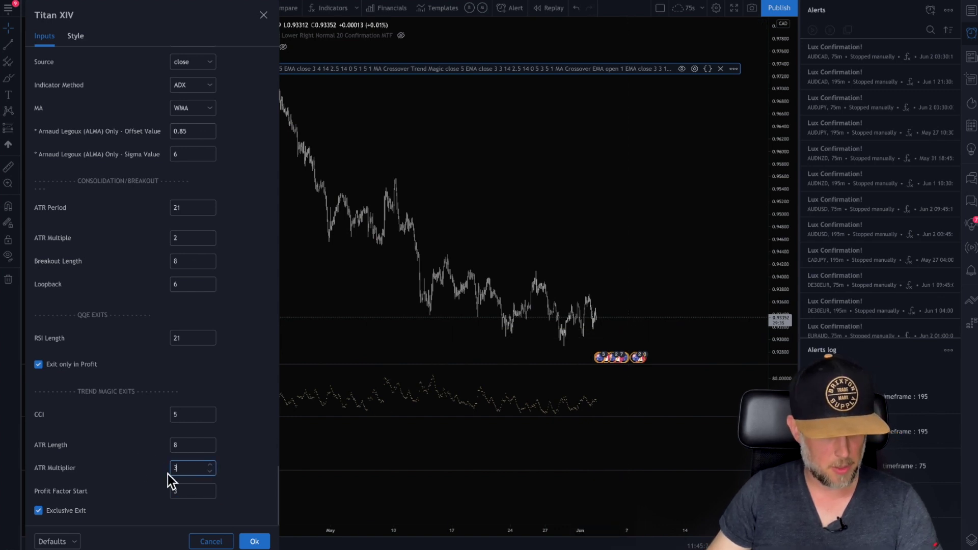
# Step: Test Profit Factor Start at 2.5, 3.5 and 1.53, settle on 3, and restore ATR Multiplier 2.5
pyautogui.click(156, 491)
pyautogui.write('2')
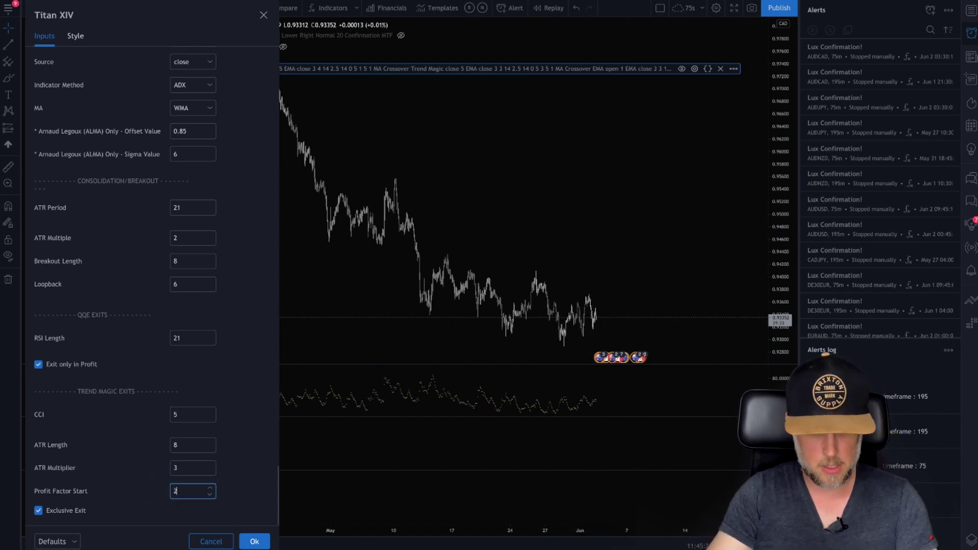
pyautogui.write('.5')
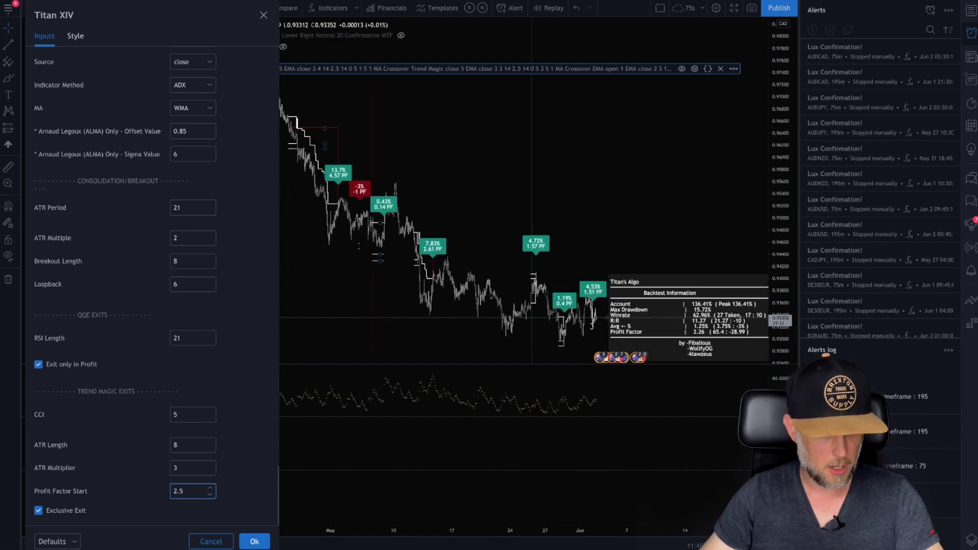
pyautogui.click(184, 490)
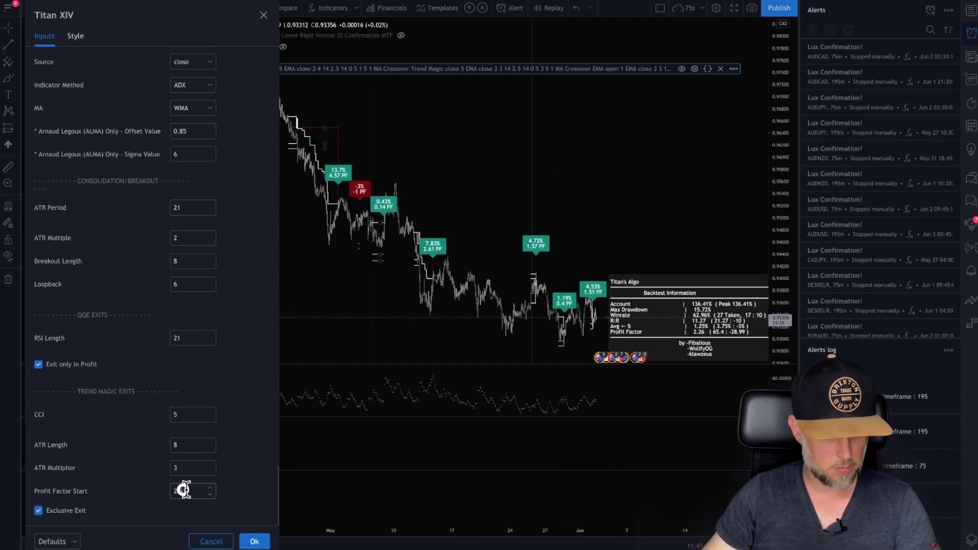
pyautogui.write('3.5')
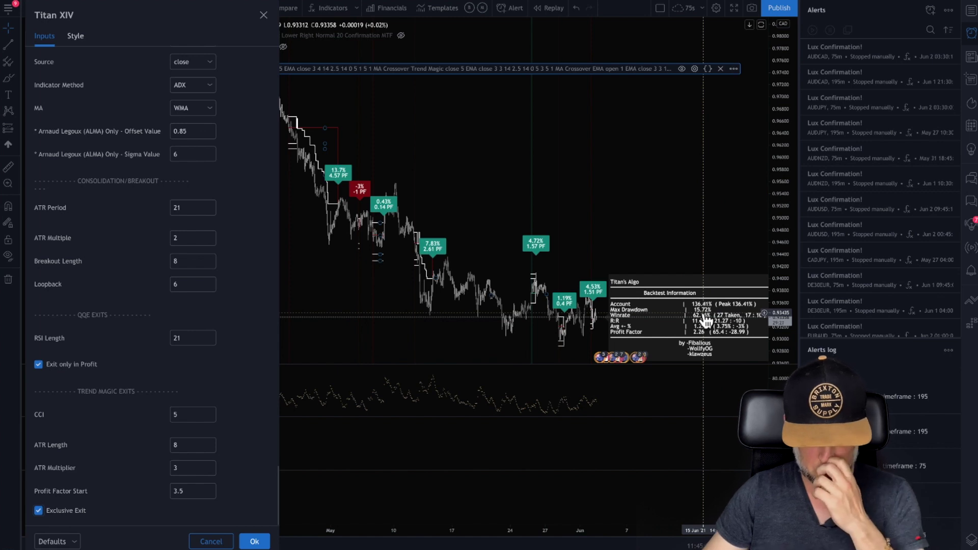
pyautogui.doubleClick(197, 491)
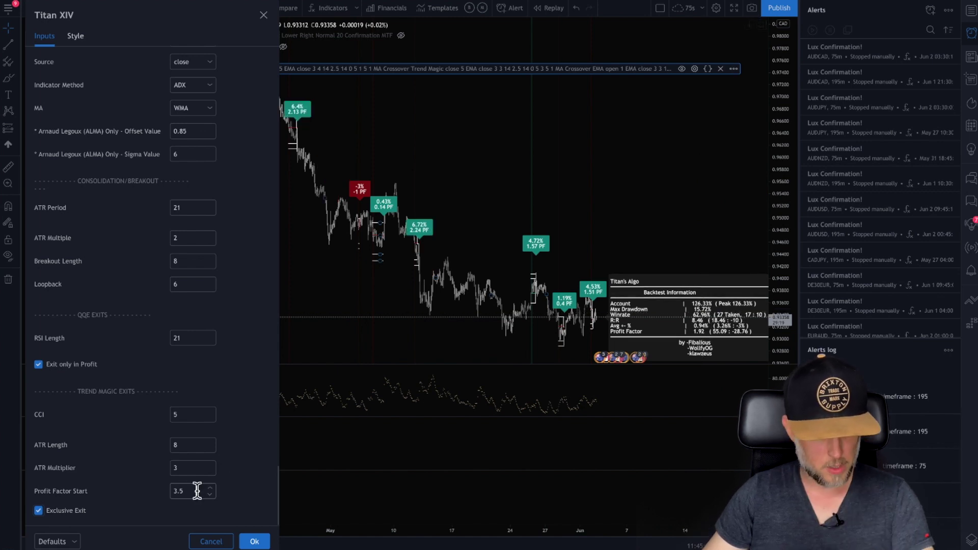
pyautogui.write('1.53')
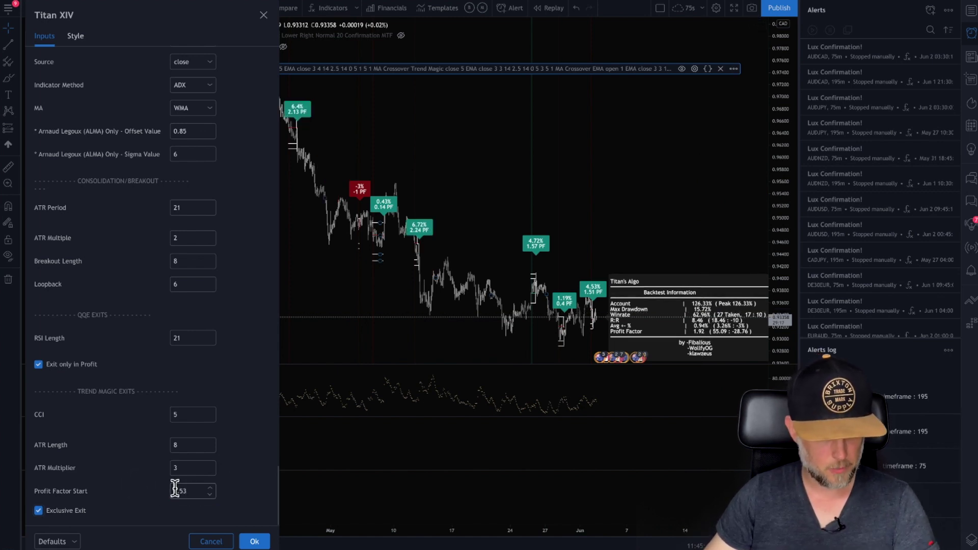
pyautogui.doubleClick(176, 491)
pyautogui.write('3')
pyautogui.doubleClick(184, 468)
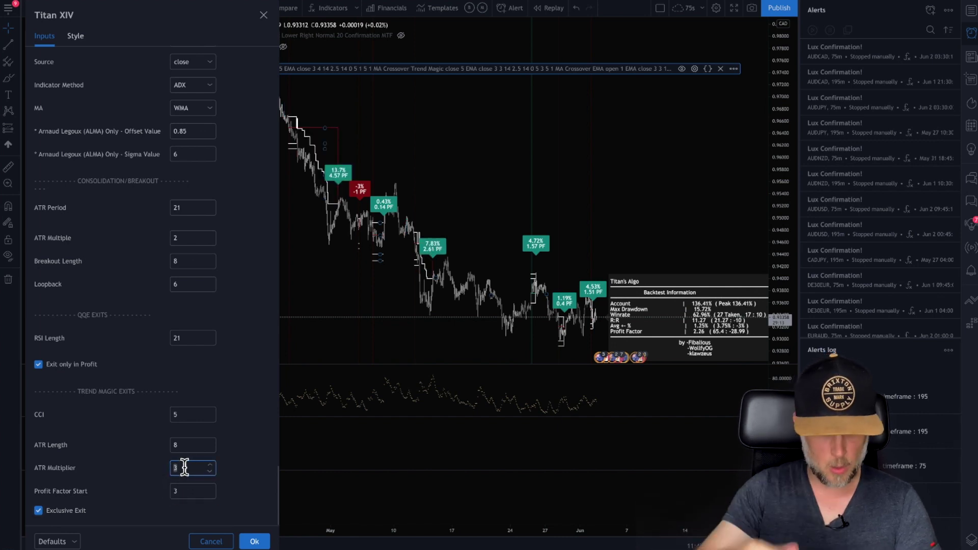
pyautogui.write('2.5')
pyautogui.click(176, 491)
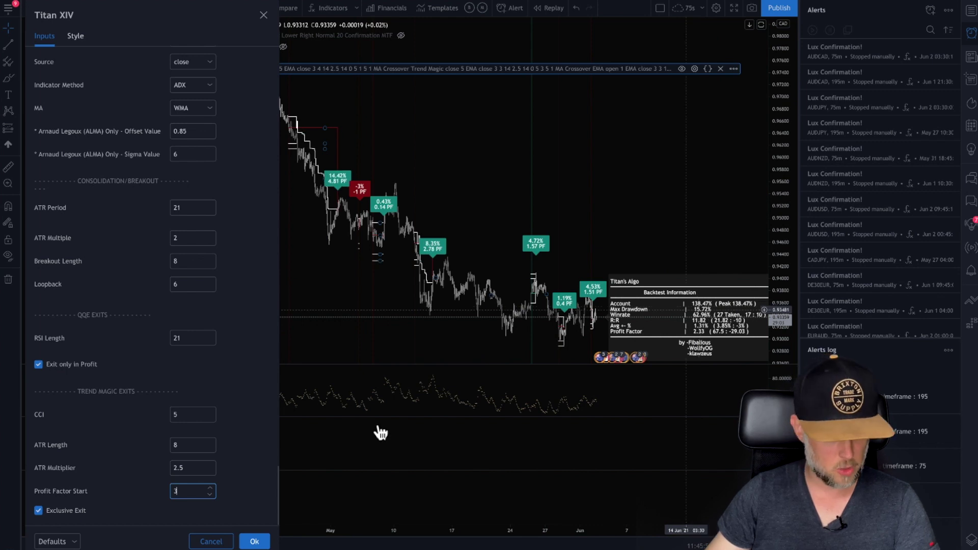
pyautogui.scroll(6, 107, 444)
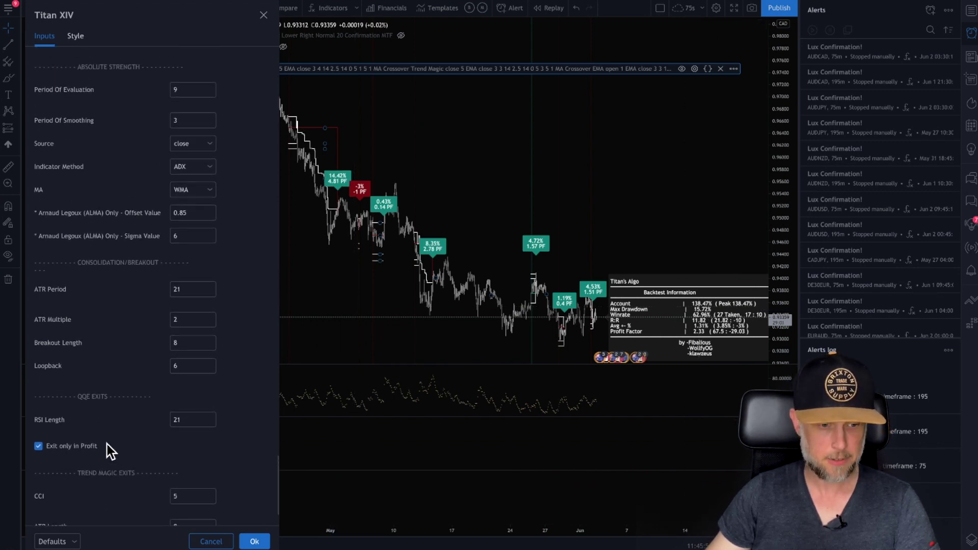
pyautogui.scroll(10, 107, 444)
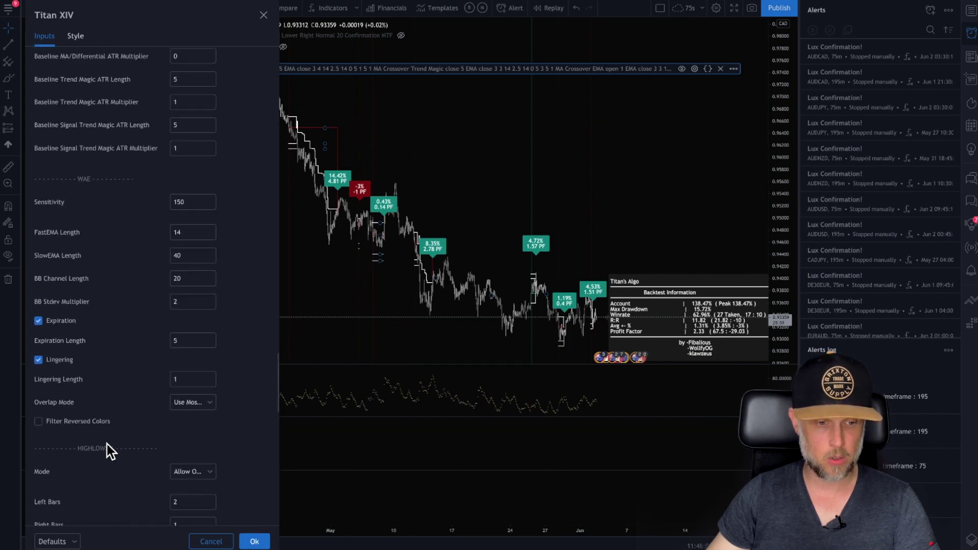
pyautogui.scroll(10, 107, 445)
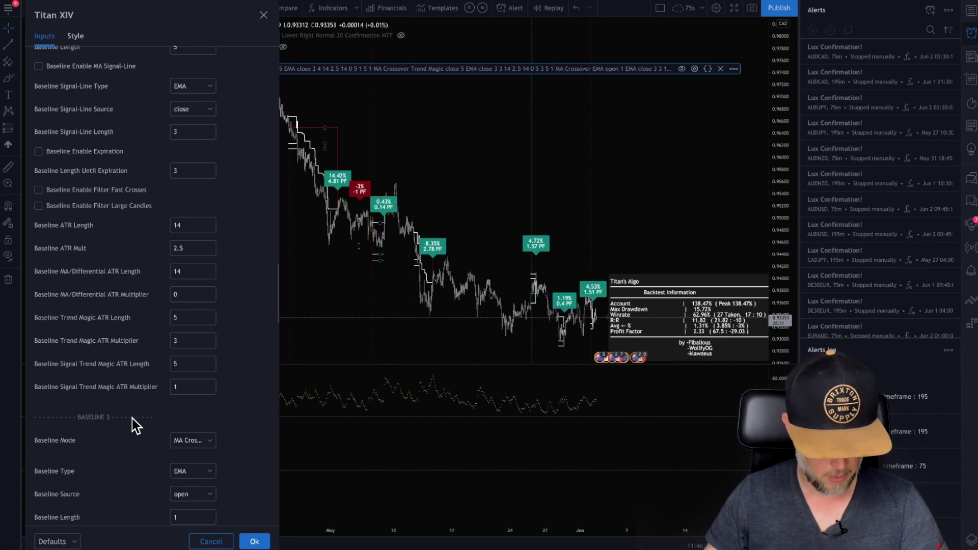
pyautogui.scroll(20, 137, 407)
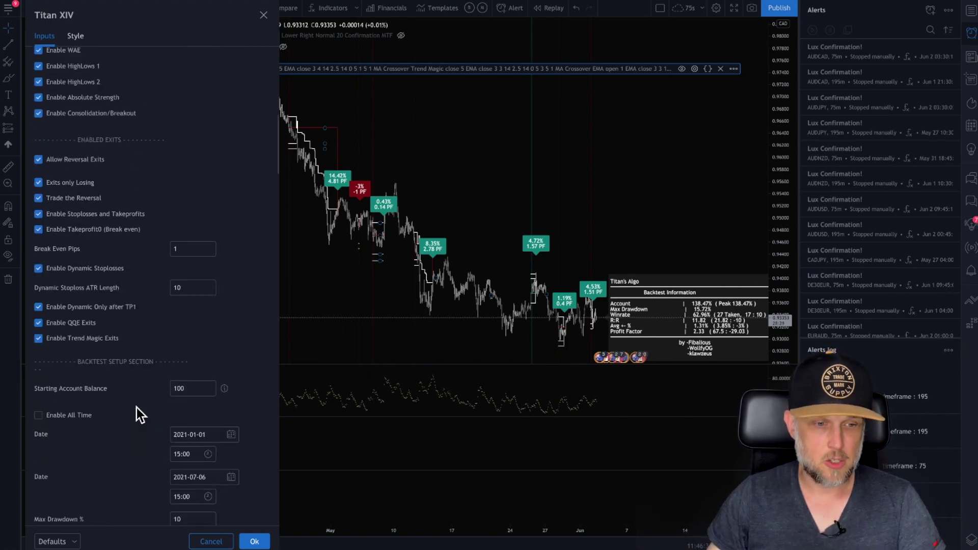
pyautogui.scroll(6, 136, 407)
pyautogui.scroll(-4, 136, 405)
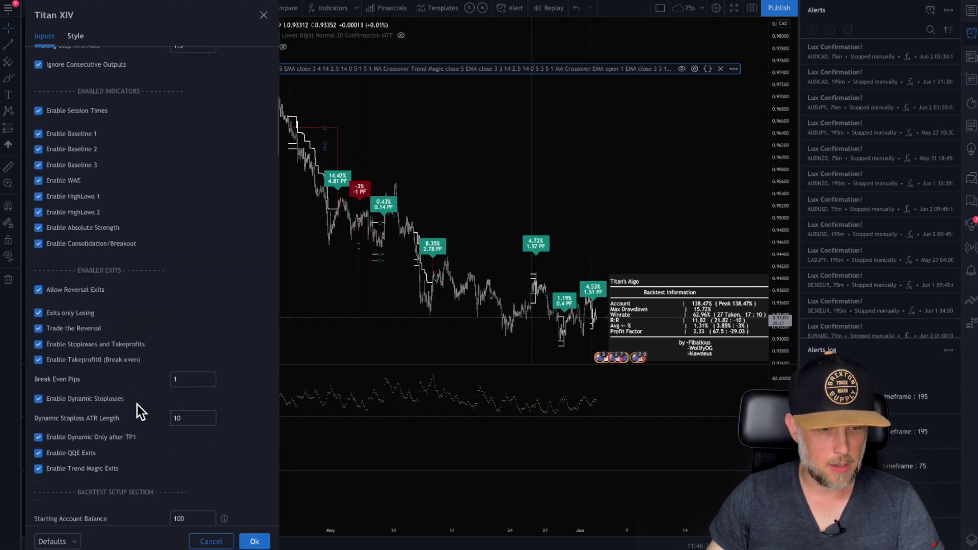
pyautogui.scroll(-1, 137, 405)
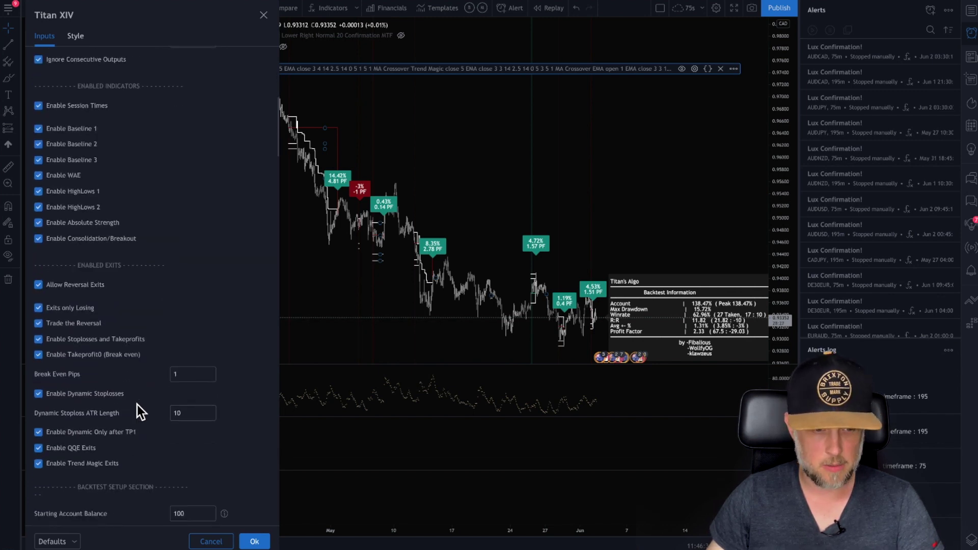
pyautogui.click(39, 191)
pyautogui.click(39, 207)
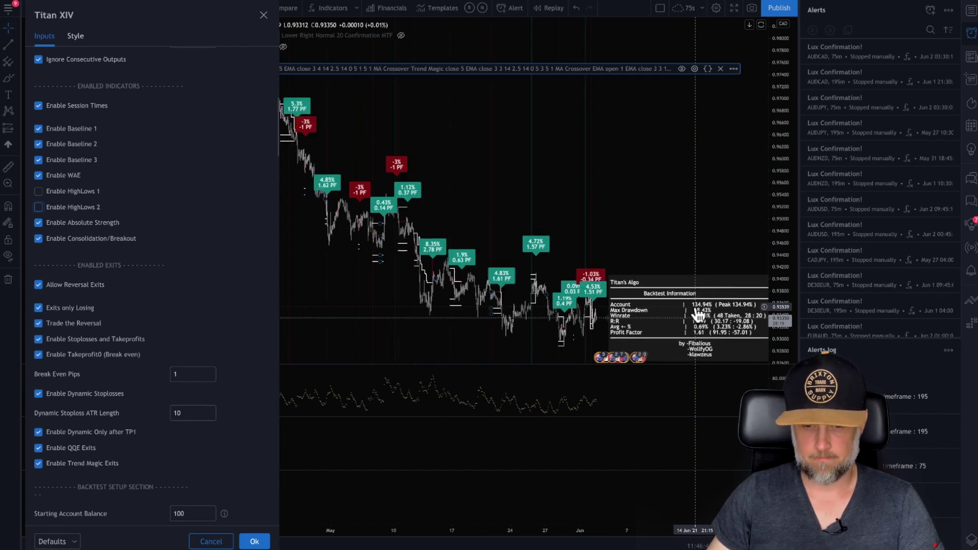
pyautogui.click(38, 191)
pyautogui.click(40, 207)
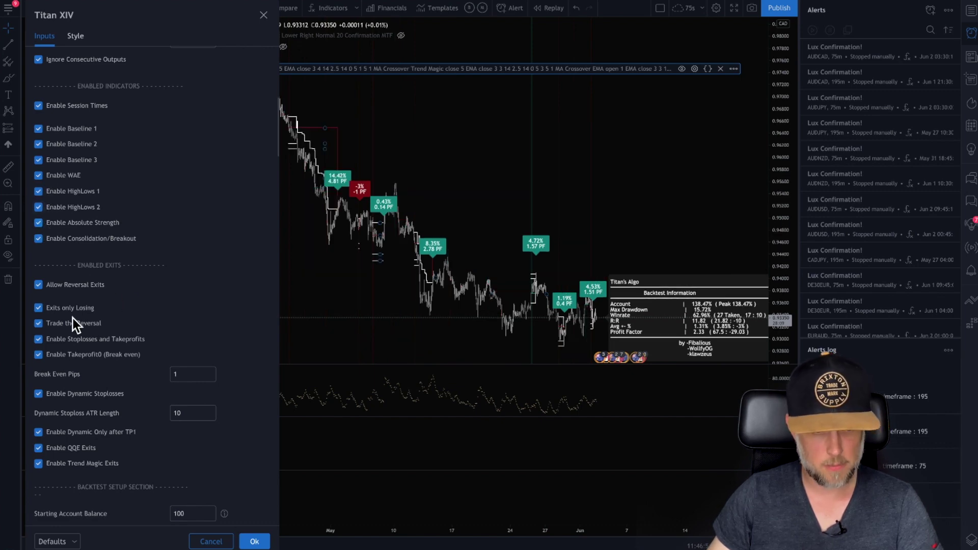
pyautogui.scroll(6, 77, 320)
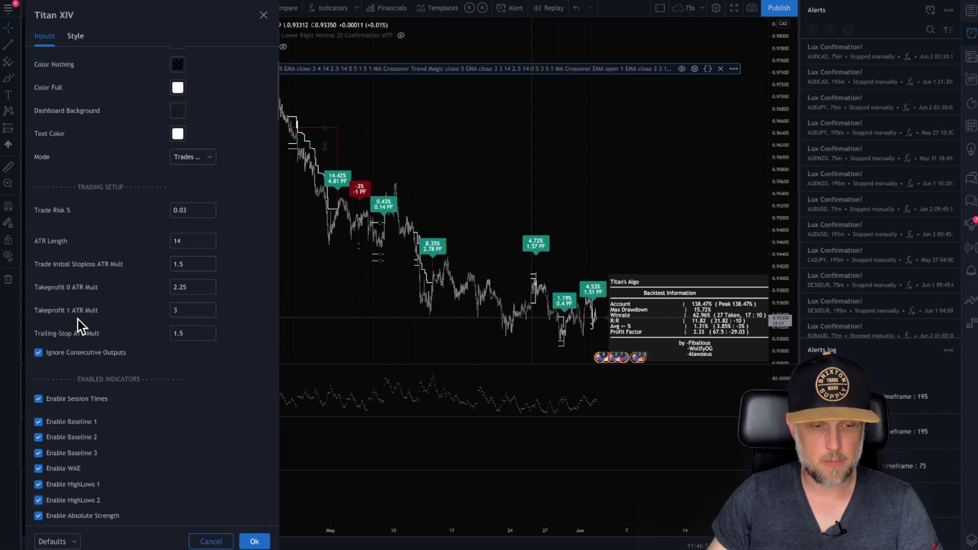
pyautogui.scroll(2, 78, 298)
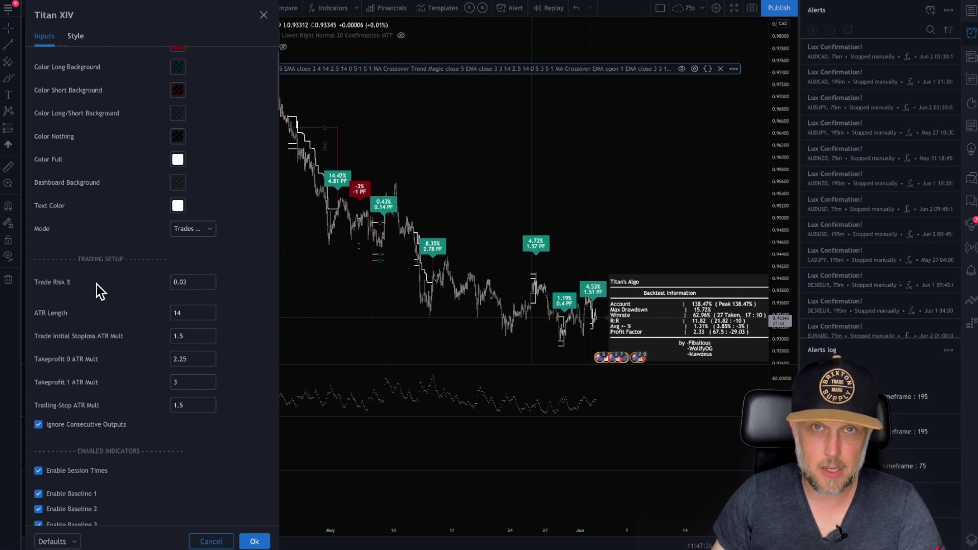
# Step: Apply the tuned Titan XIV settings and zoom out the AUDCAD chart
pyautogui.click(254, 542)
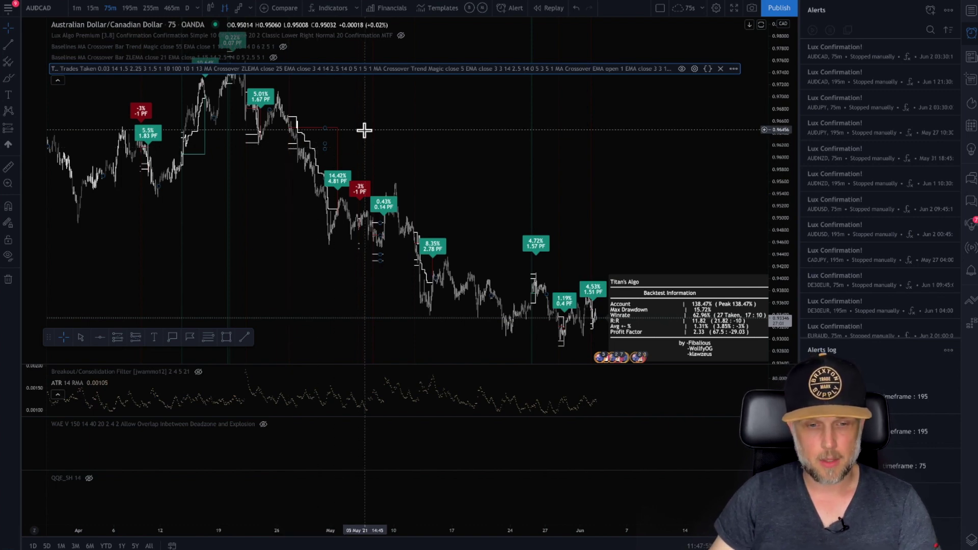
pyautogui.scroll(-2, 365, 130)
pyautogui.scroll(-1, 365, 131)
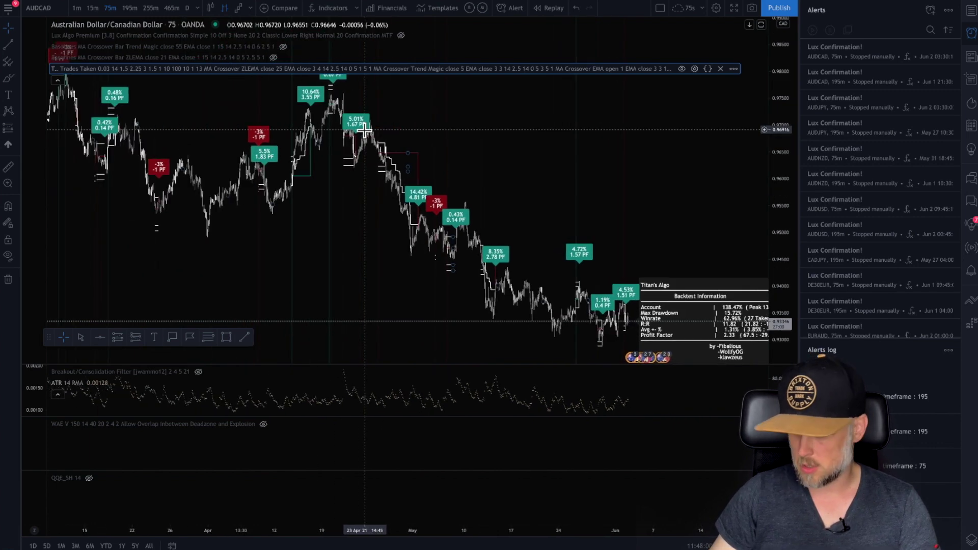
pyautogui.click(401, 36)
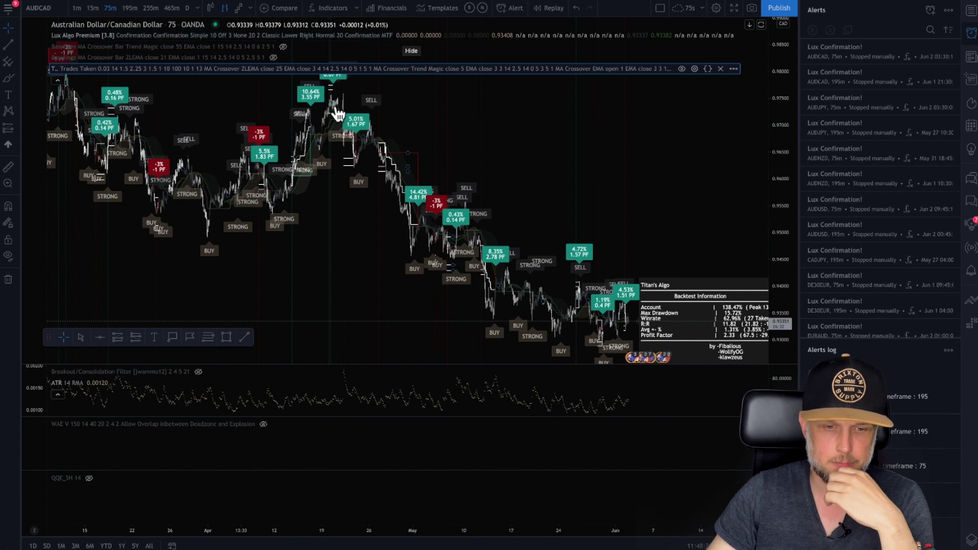
pyautogui.scroll(5, 364, 140)
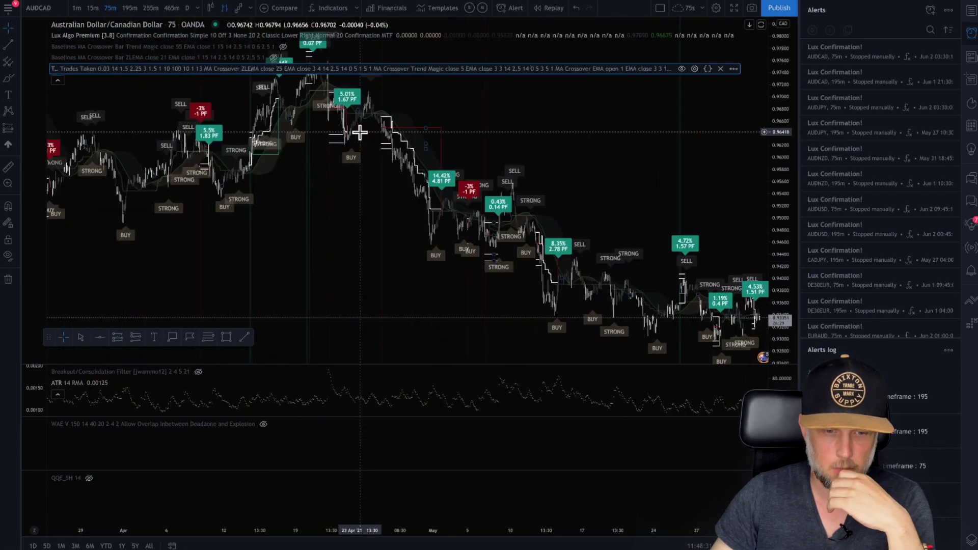
pyautogui.scroll(5, 361, 133)
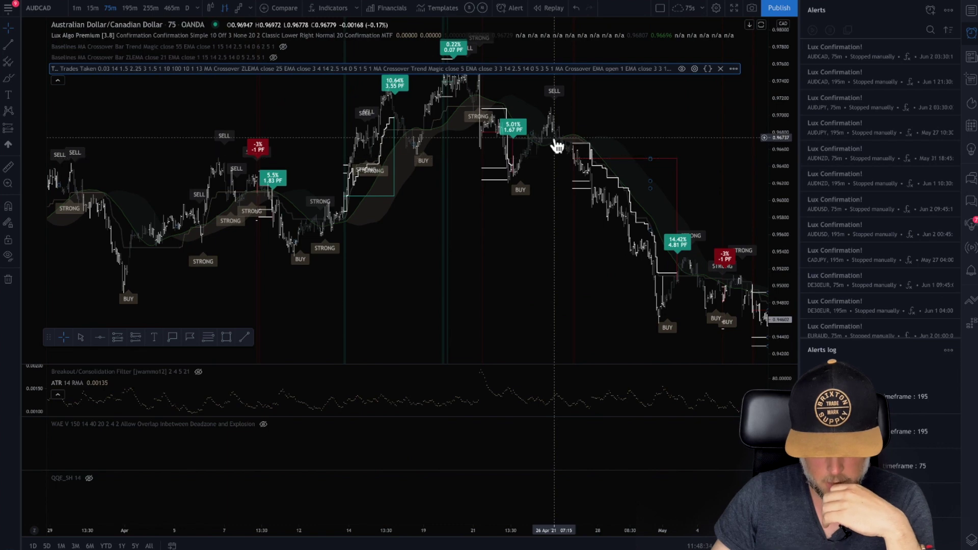
pyautogui.scroll(4, 555, 152)
pyautogui.scroll(5, 554, 145)
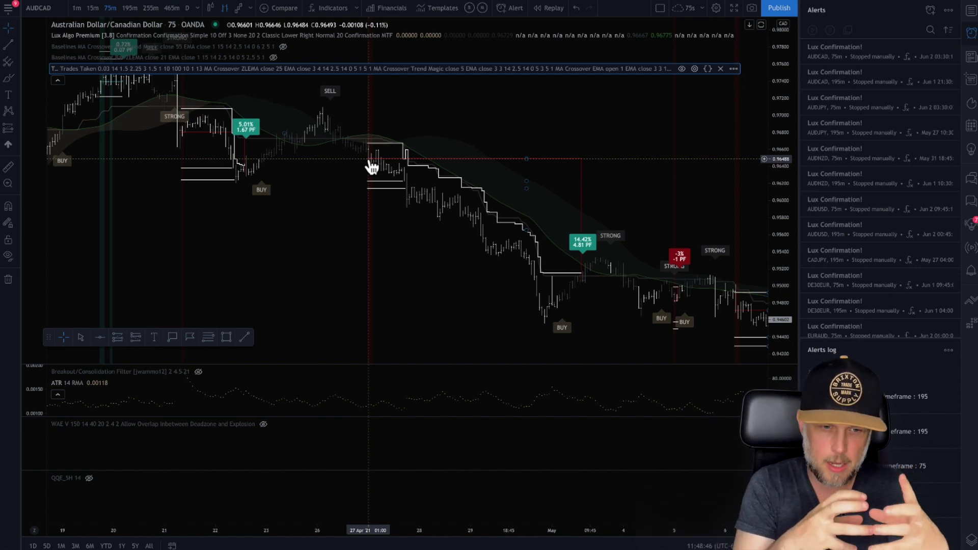
pyautogui.hscroll(-5, 372, 166)
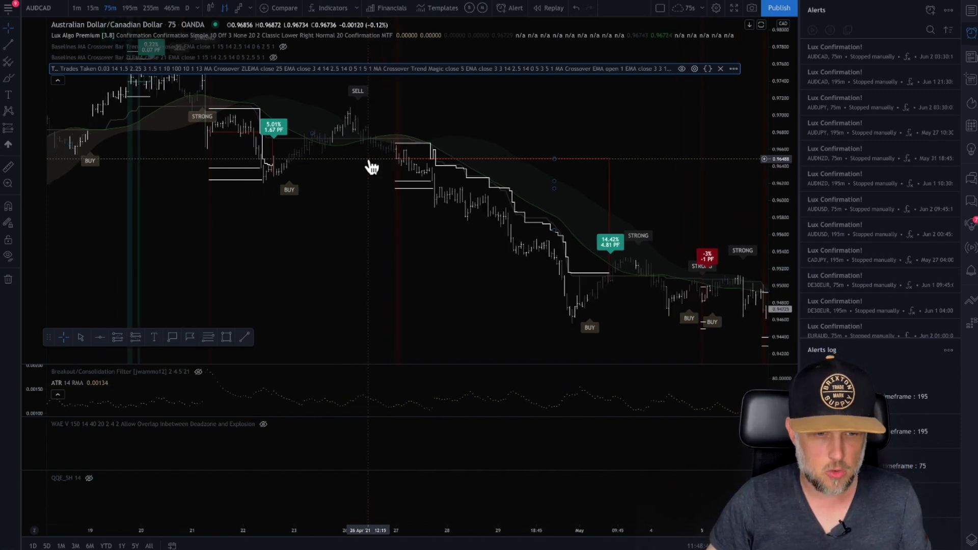
pyautogui.hscroll(-10, 368, 160)
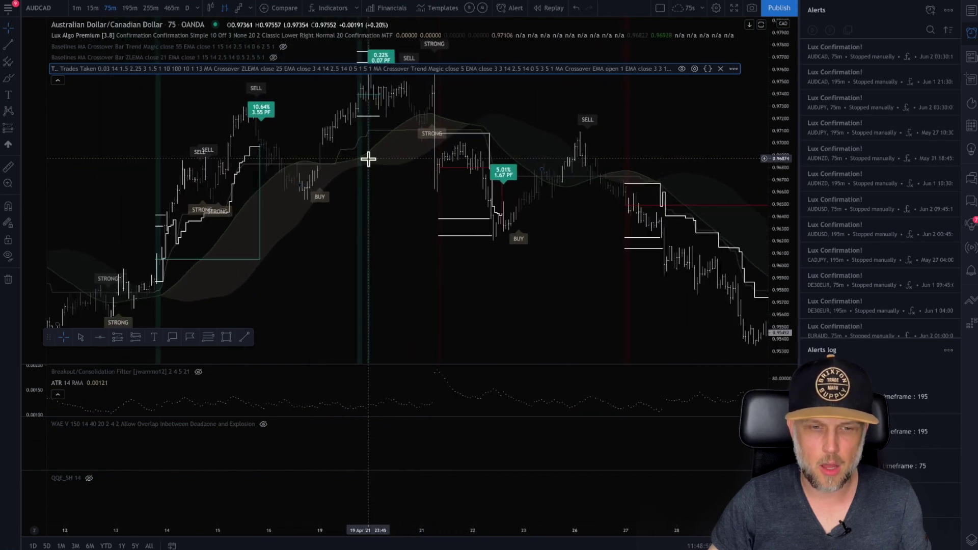
pyautogui.hscroll(-2, 368, 158)
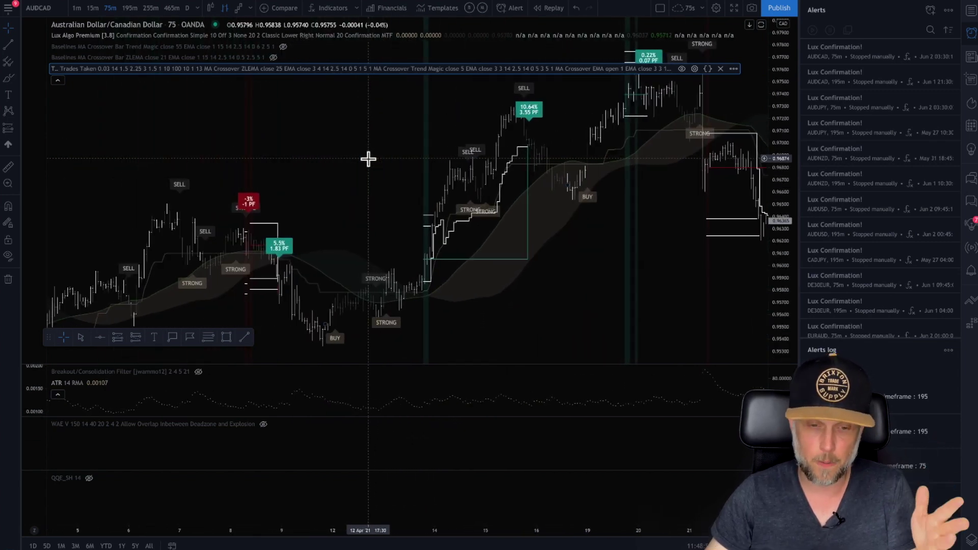
pyautogui.moveTo(381, 208); pyautogui.dragTo(481, 299)
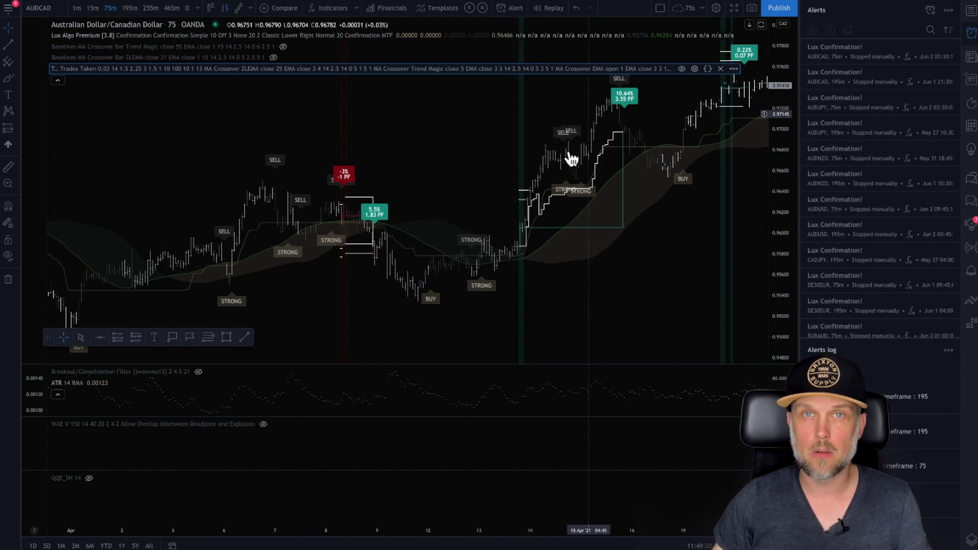
pyautogui.hscroll(5, 572, 212)
pyautogui.hscroll(15, 572, 212)
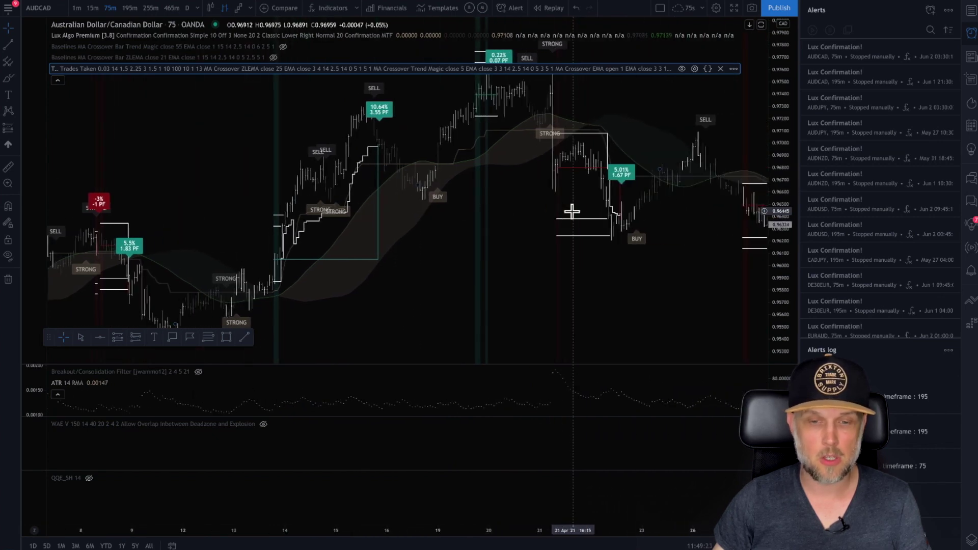
pyautogui.hscroll(8, 572, 212)
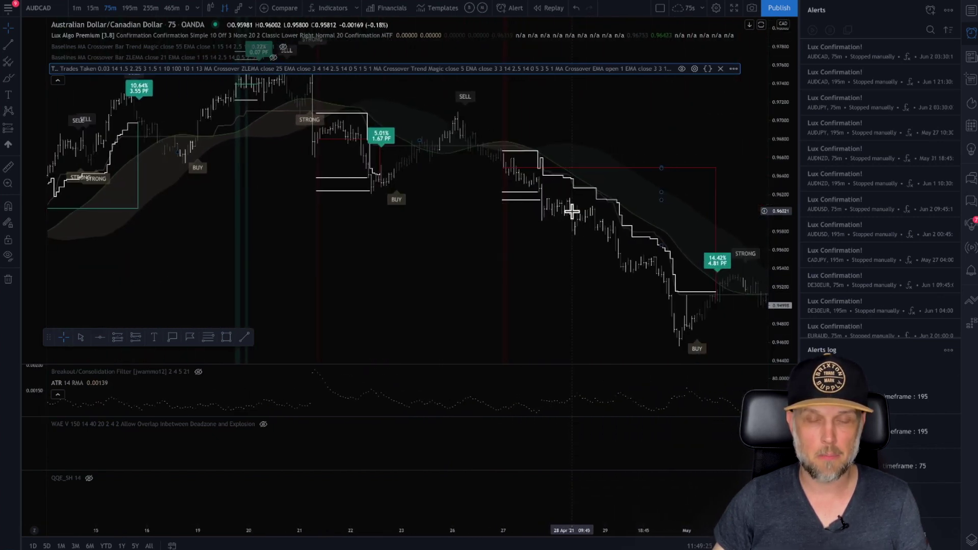